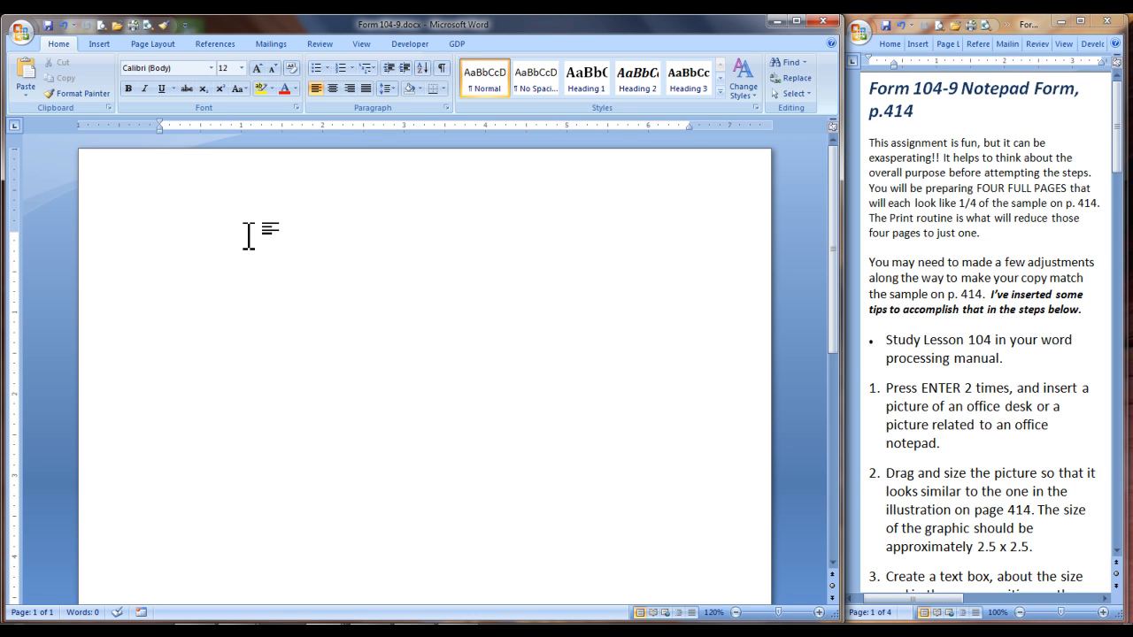
Add two blank lines at the page top, search the clip art for "office" and insert the picture of the woman at a desk
key("Return")
left_click(99, 44)
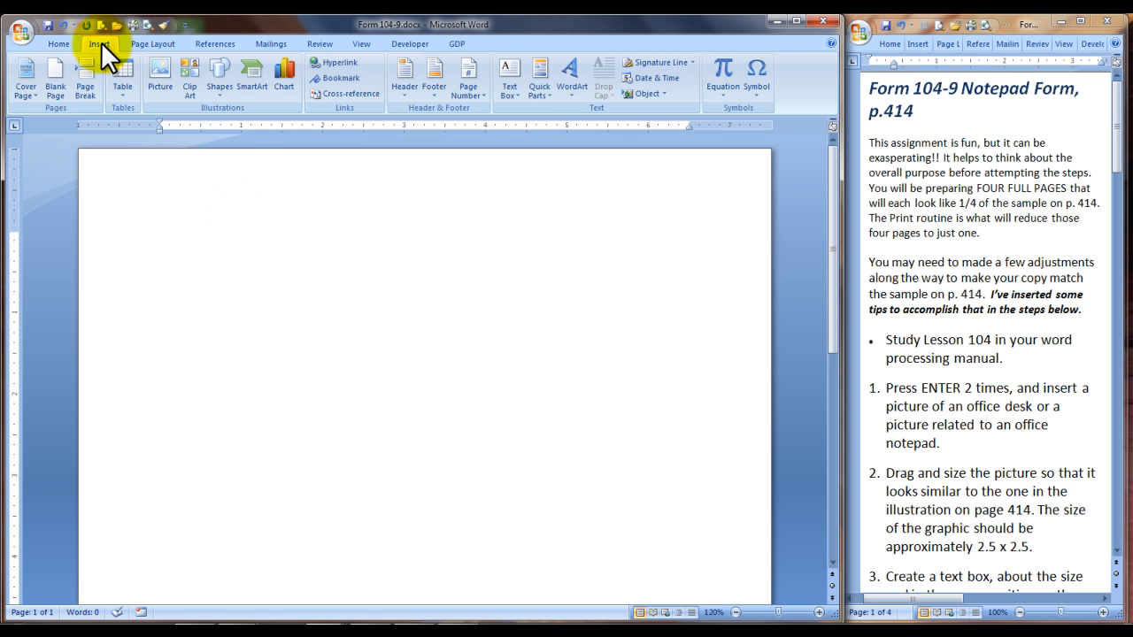
left_click(192, 83)
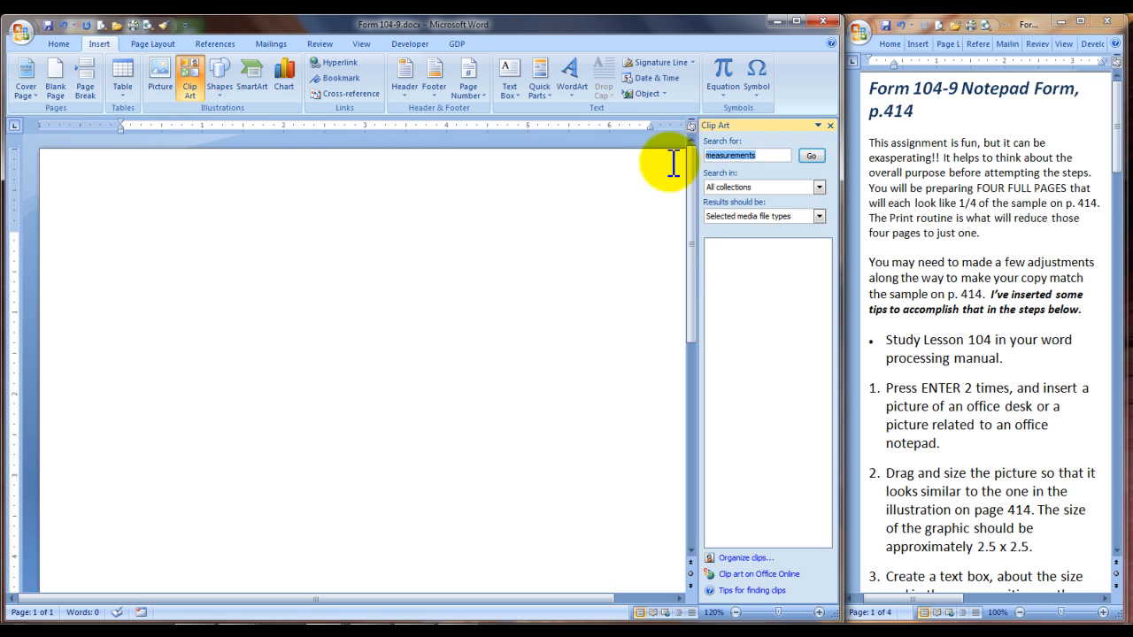
type("office")
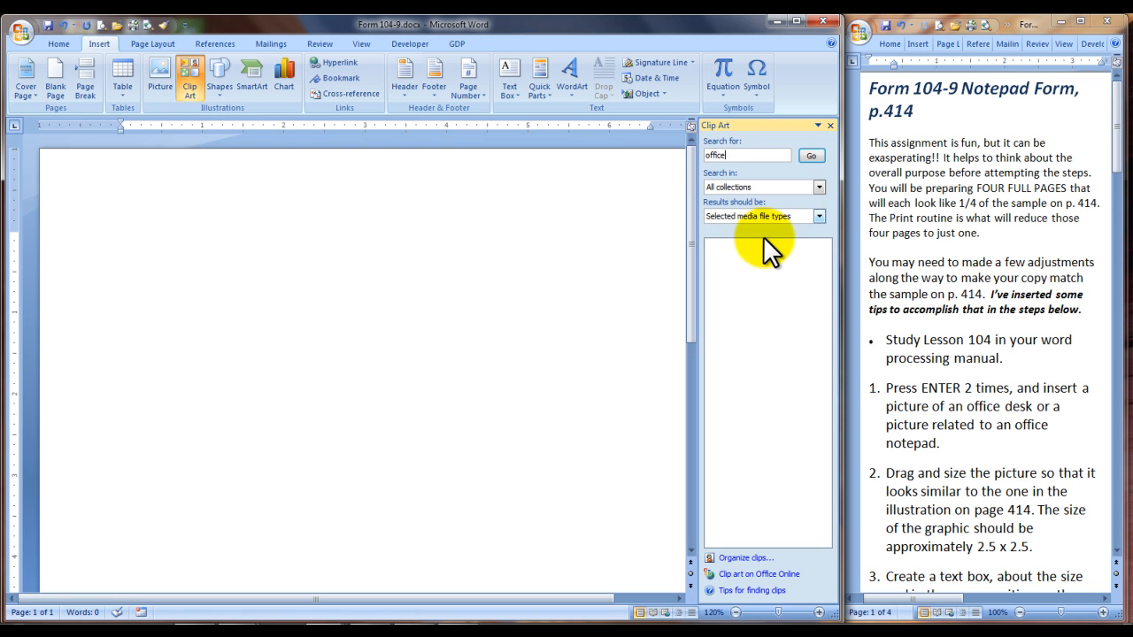
left_click(808, 155)
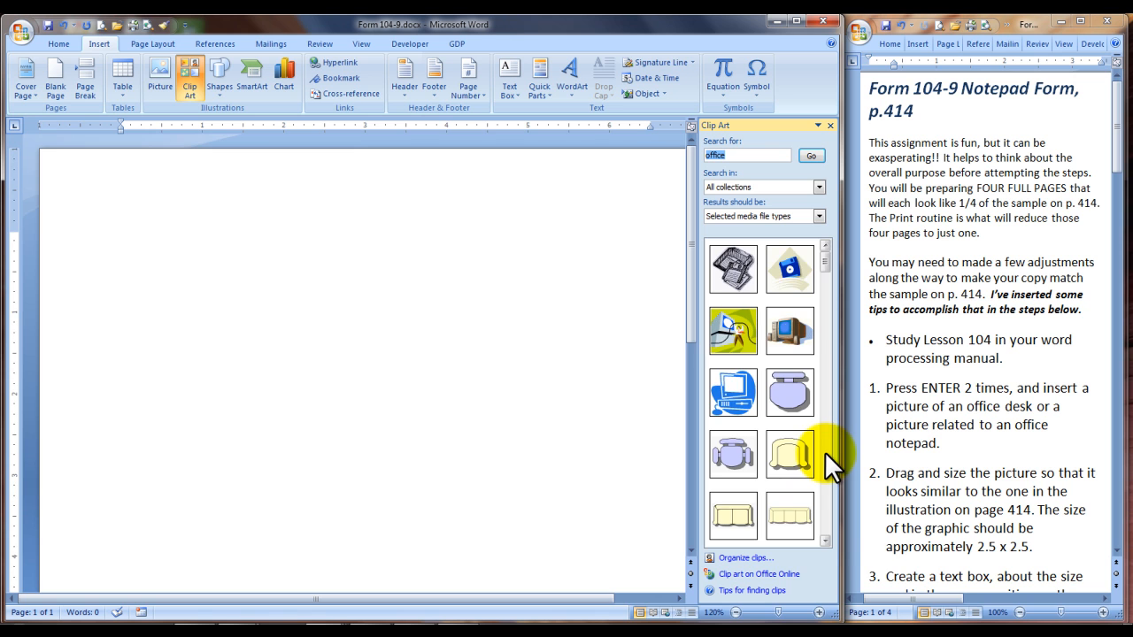
scroll(825, 452, "down", 5)
left_click(790, 516)
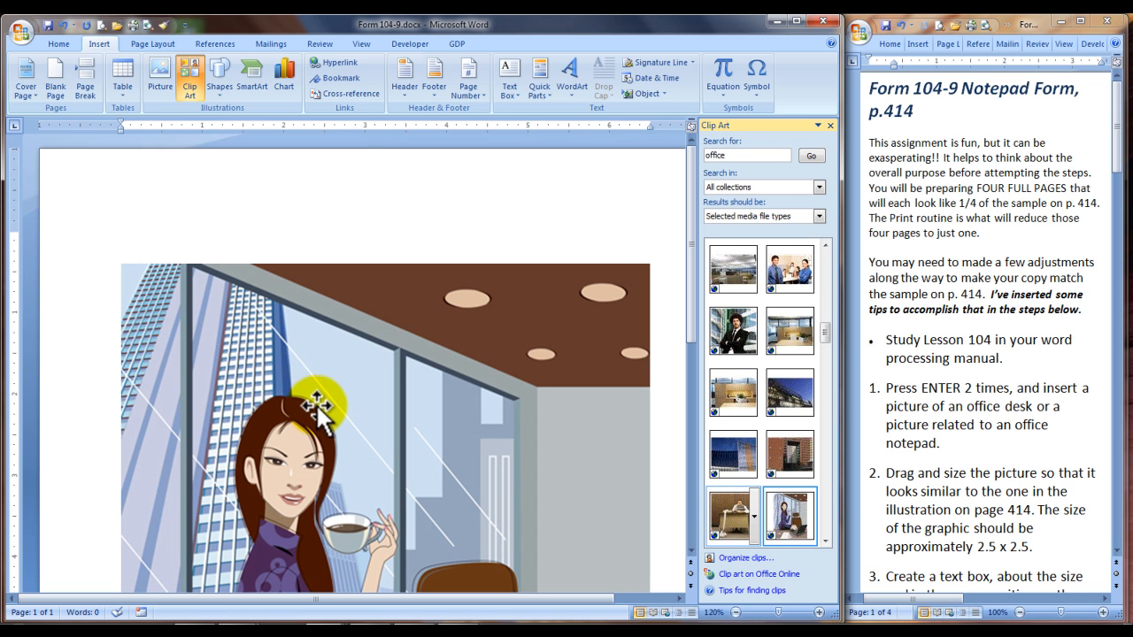
Set the picture's height to 2.5" with the aspect ratio locked, and move it into the page's upper-left corner
left_click(324, 396)
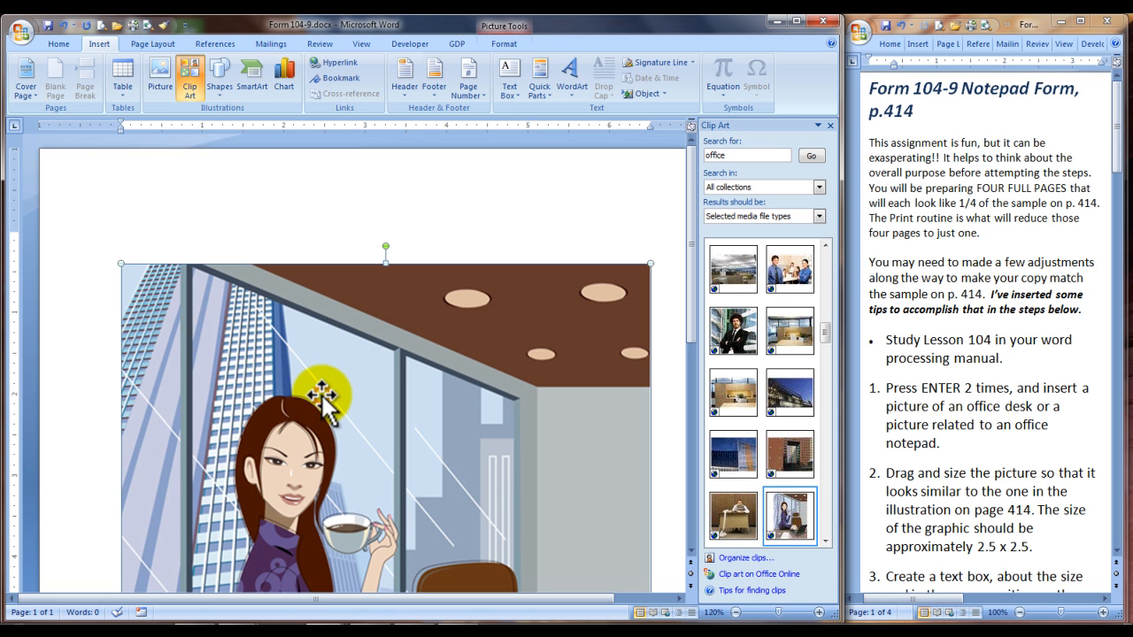
right_click(475, 323)
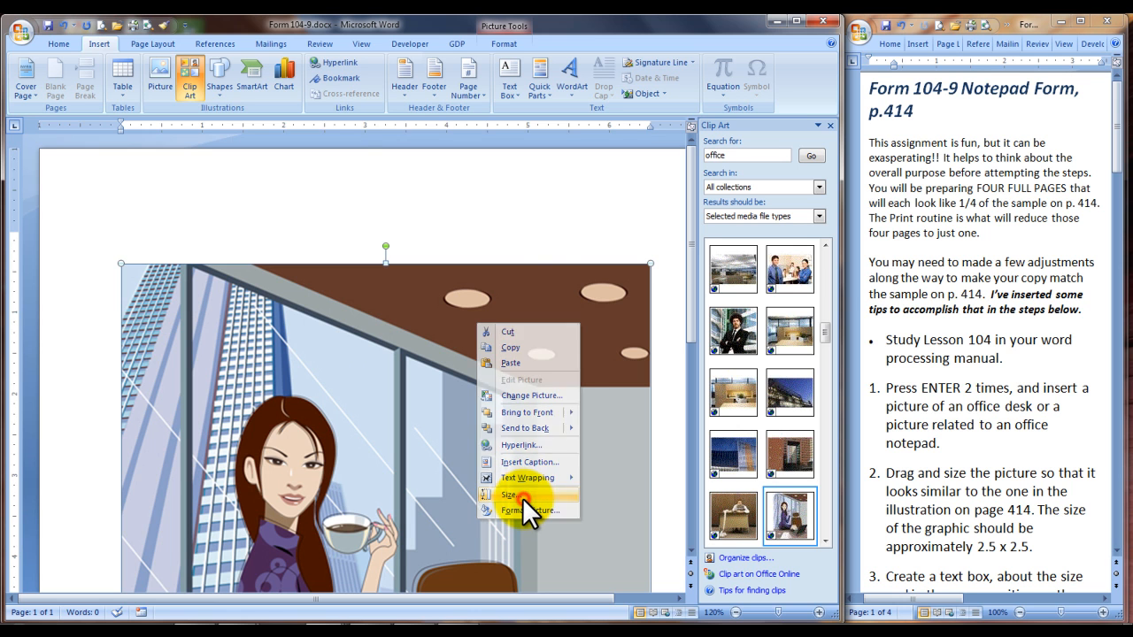
left_click(522, 496)
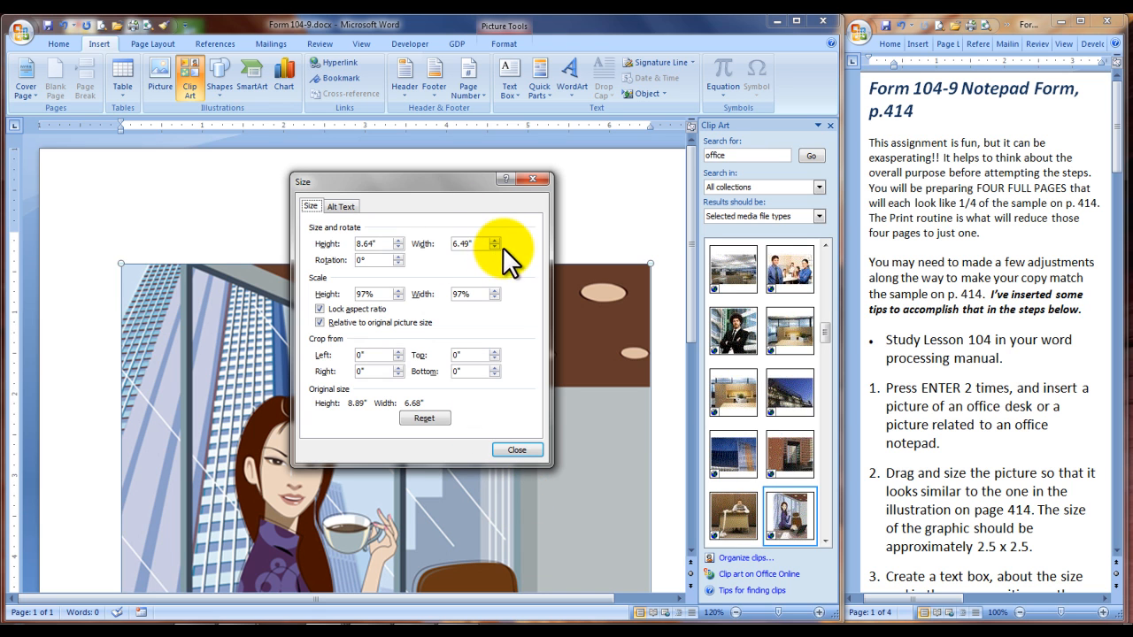
key("alt+s")
left_click(397, 246)
left_click_drag(398, 247, 397, 247)
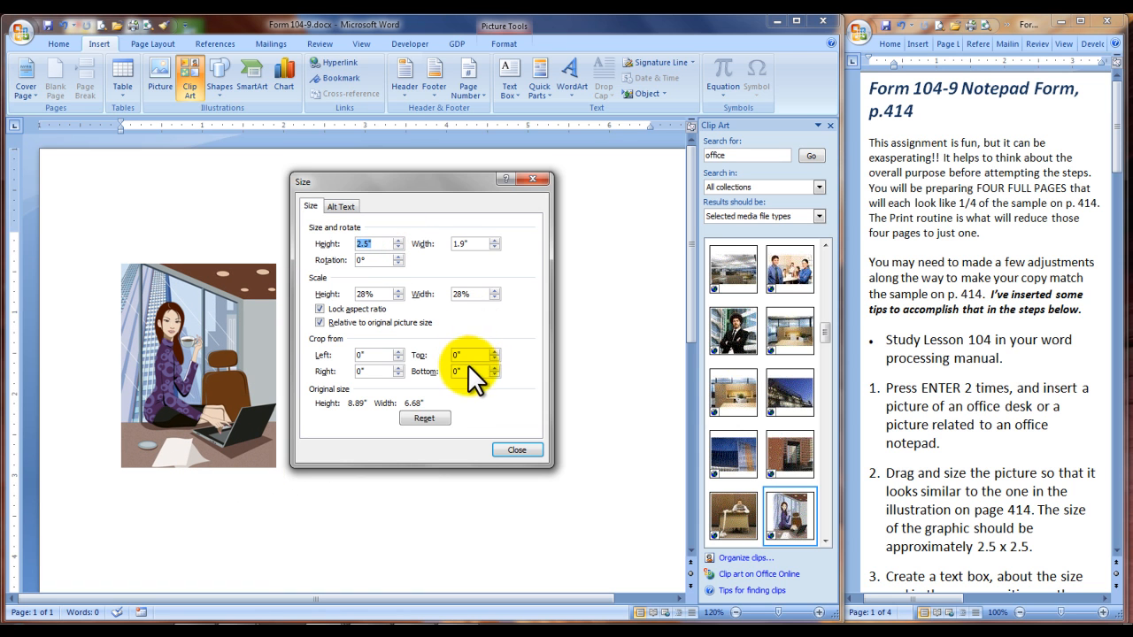
left_click(516, 450)
left_click_drag(203, 359, 161, 278)
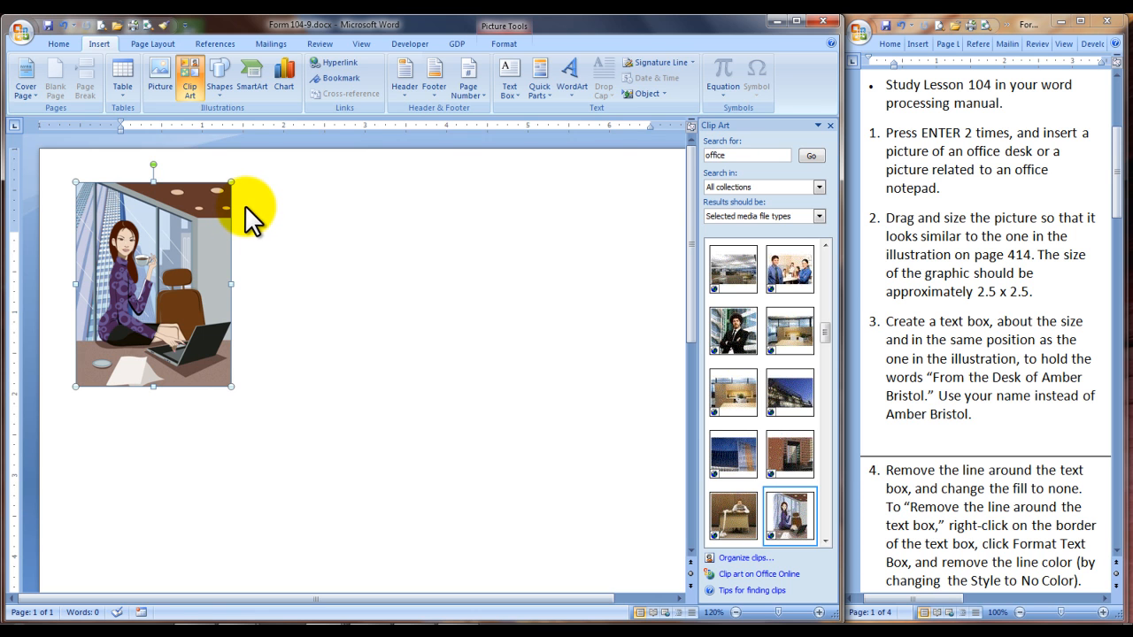
Draw a text box about 4.52" wide and 1.39" high beside the picture
left_click(276, 223)
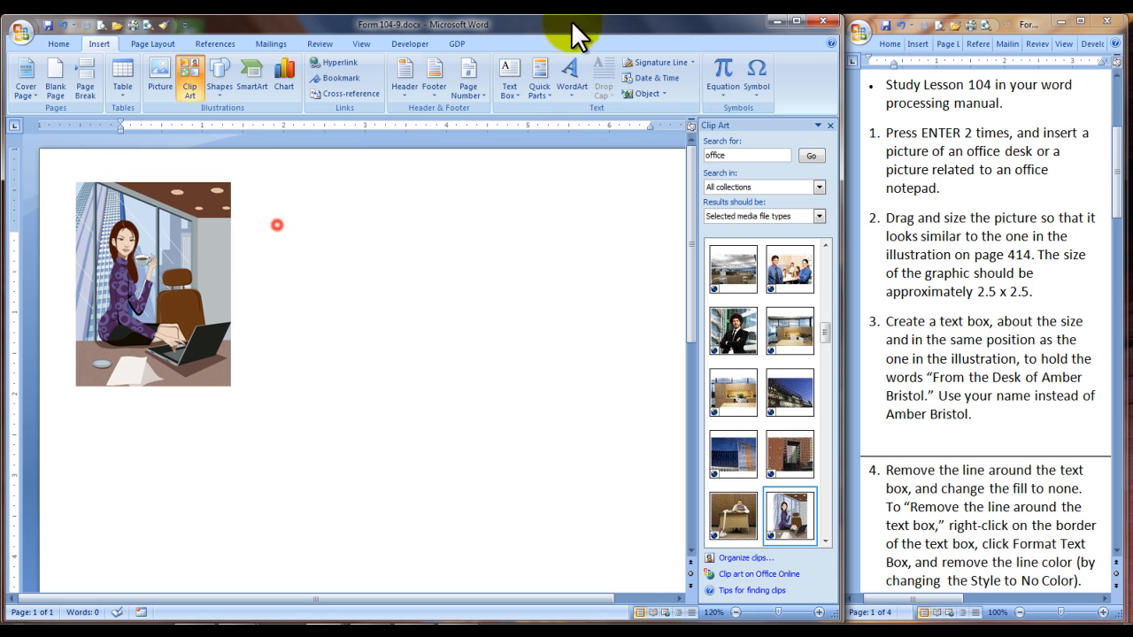
left_click(518, 96)
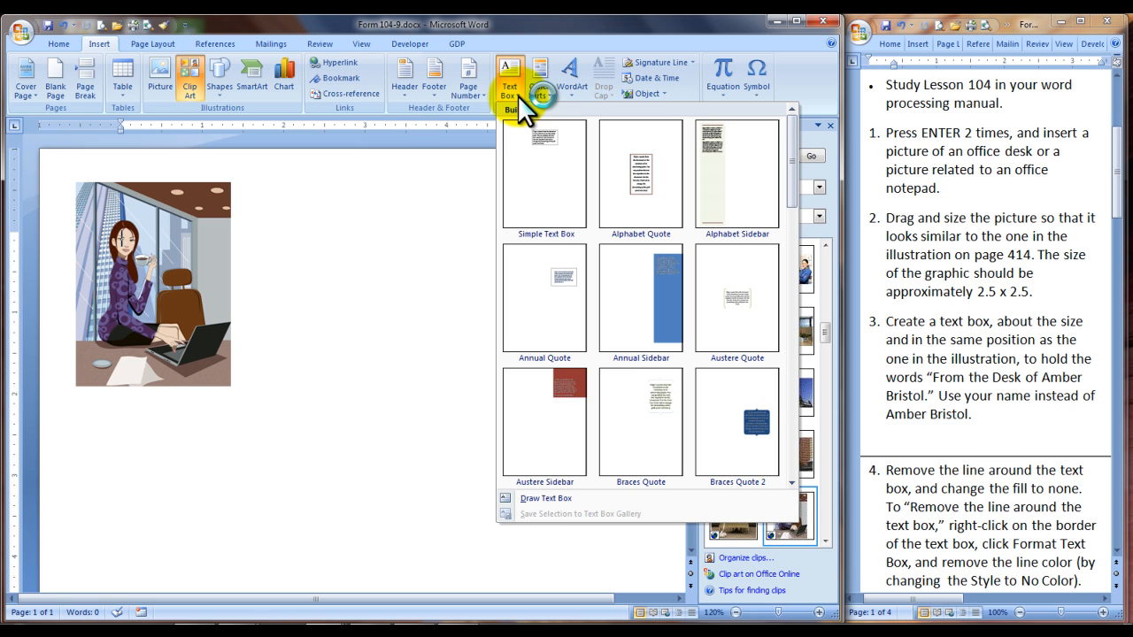
left_click(538, 500)
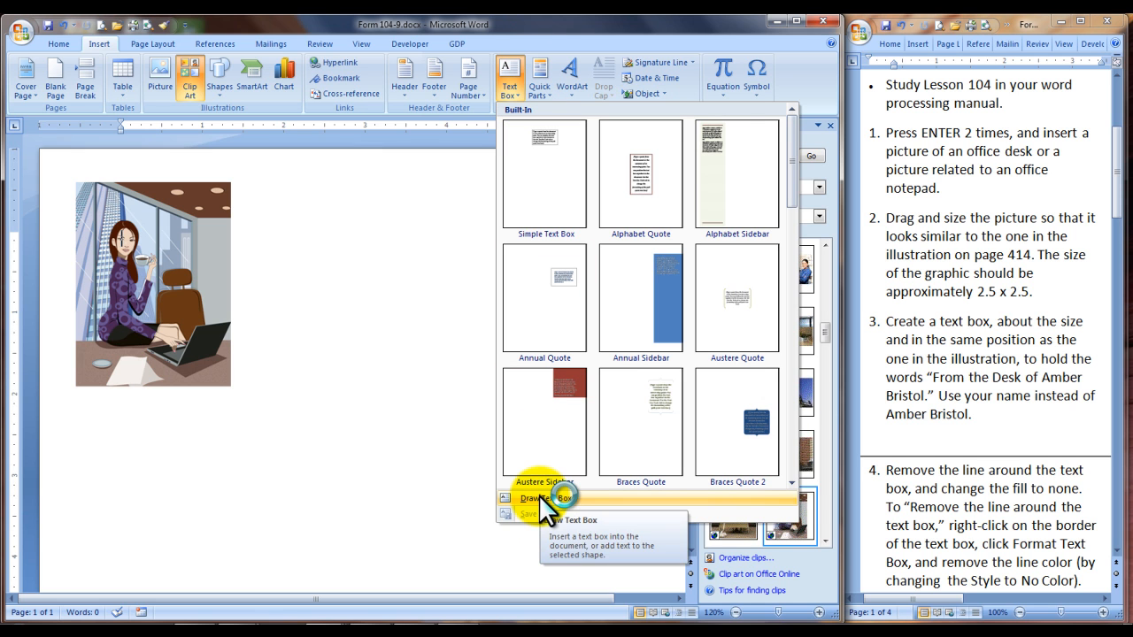
left_click(540, 498)
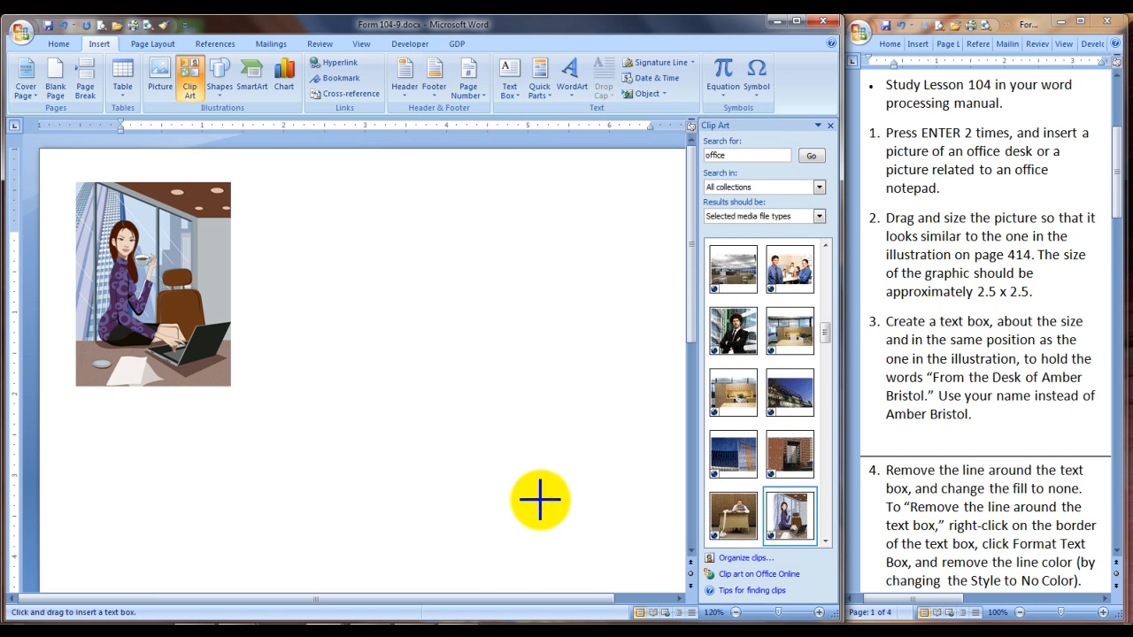
left_click_drag(264, 209, 635, 327)
Format the text box beside the picture with No Color for both its fill and its line
scroll(1007, 238, "down", 4)
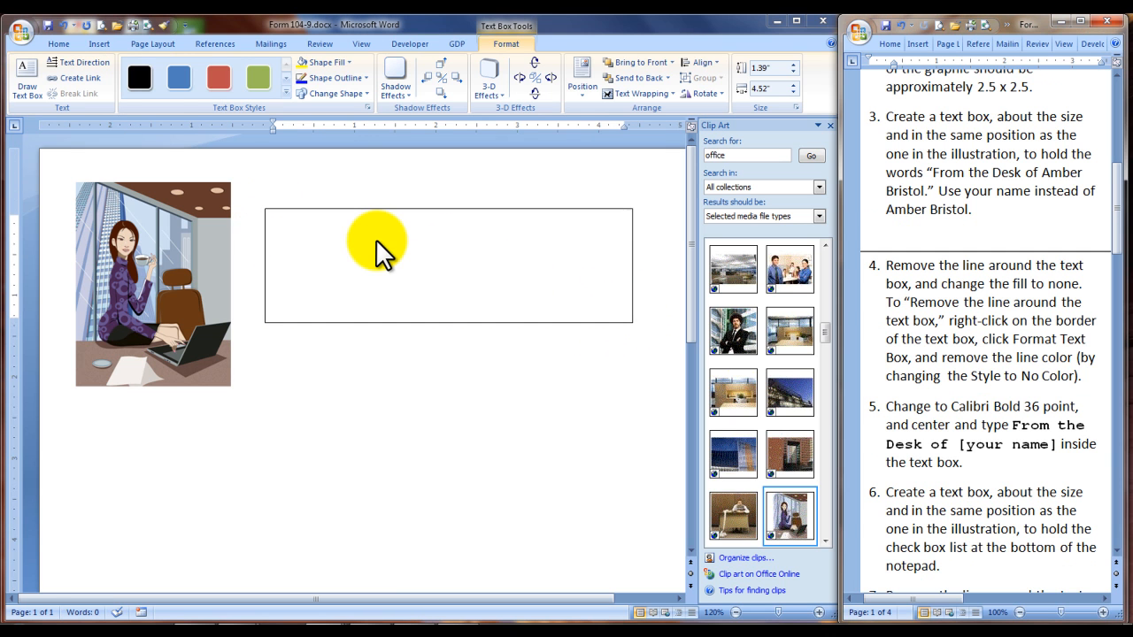
left_click(376, 252)
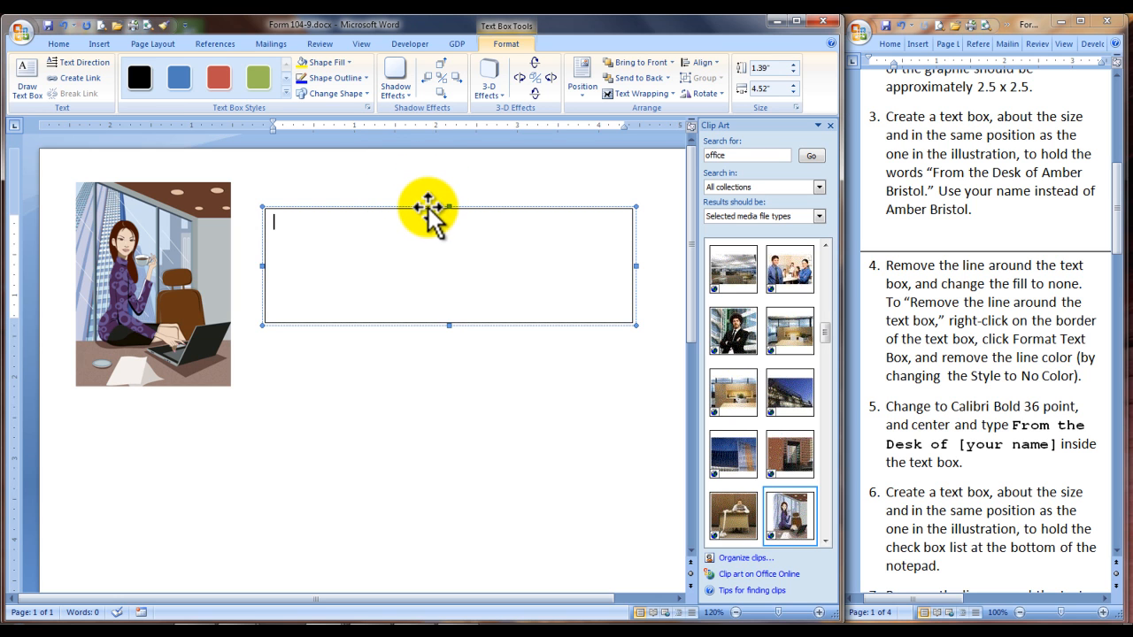
right_click(428, 209)
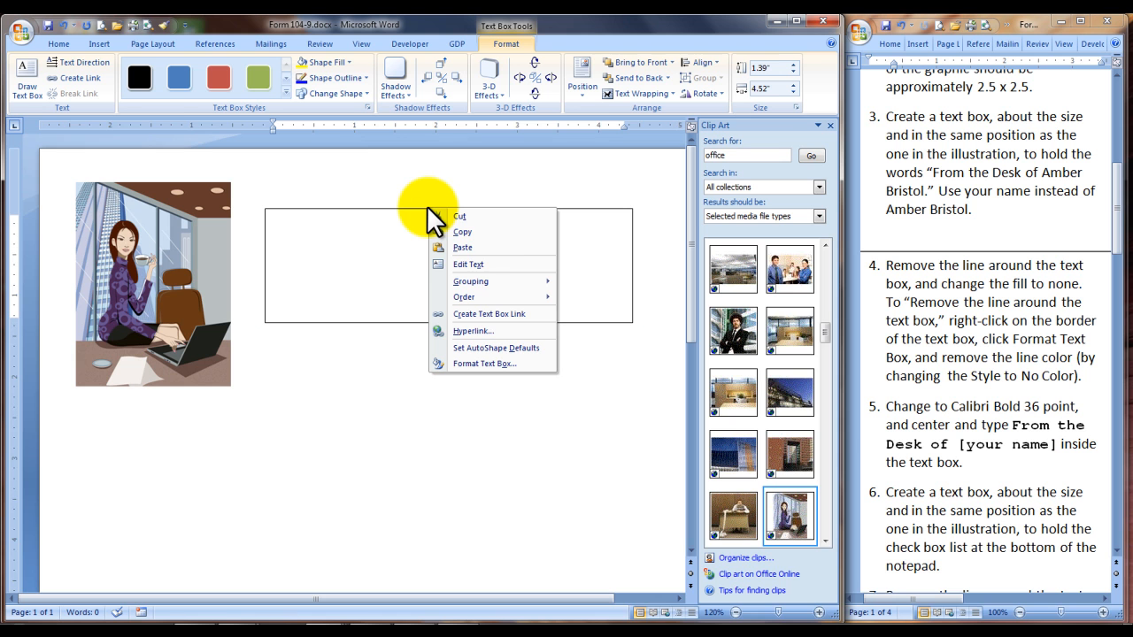
mouse_move(497, 284)
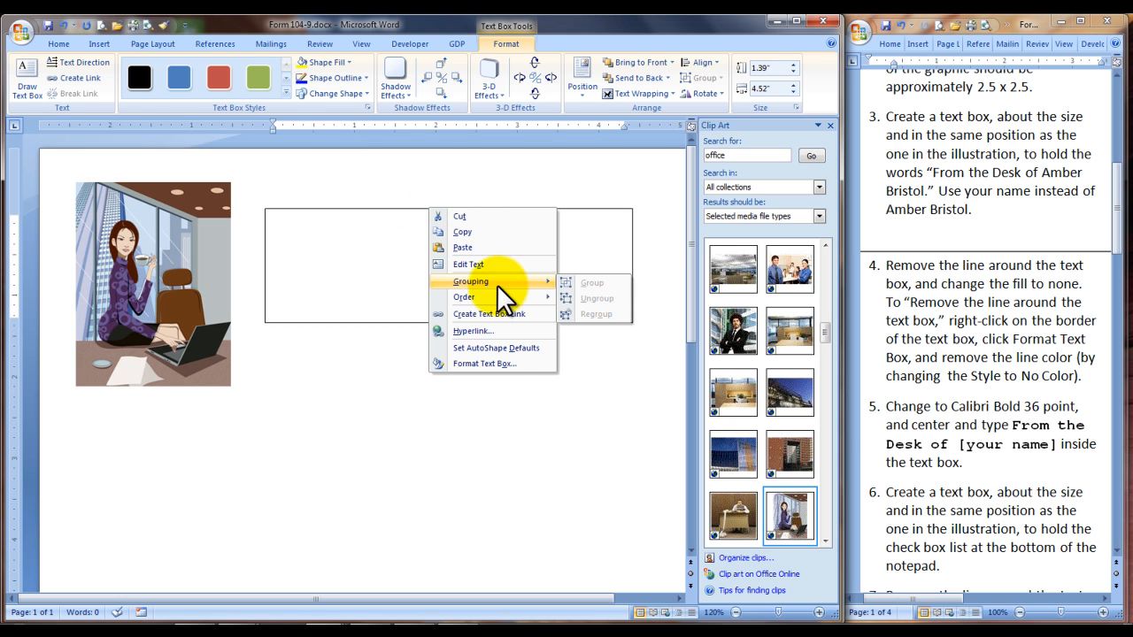
left_click(498, 361)
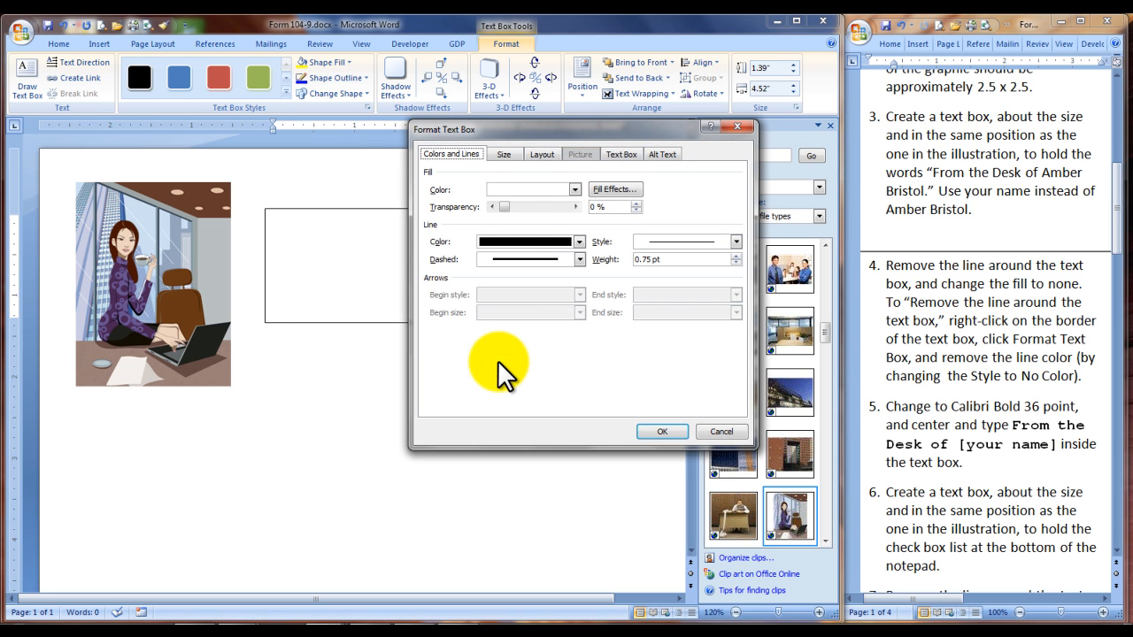
left_click(575, 189)
left_click(532, 311)
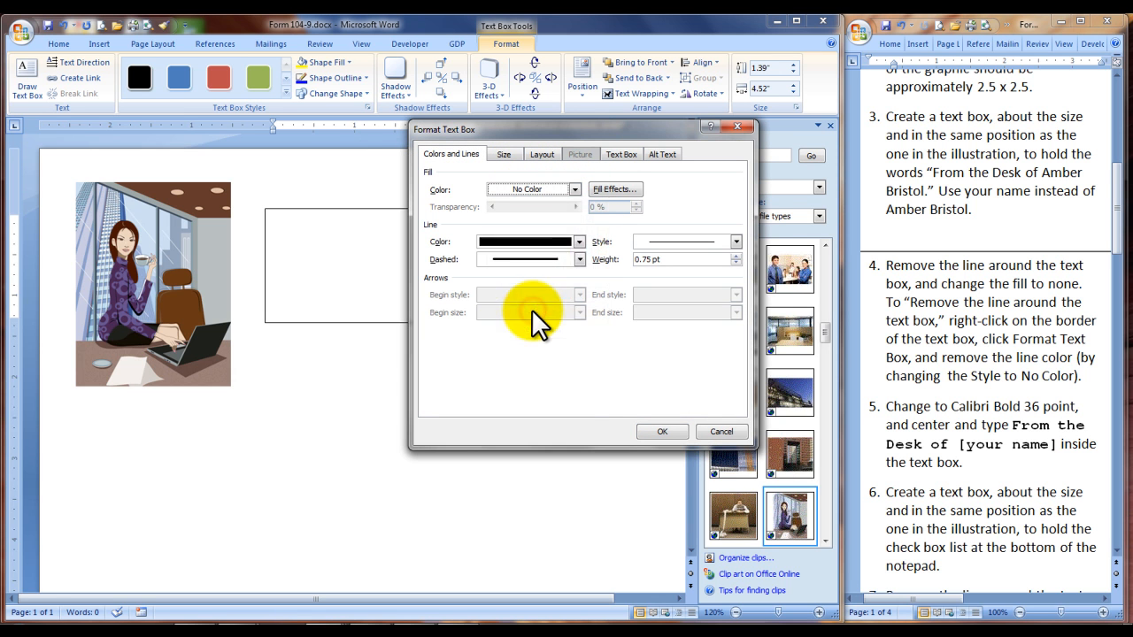
left_click(580, 241)
left_click(526, 364)
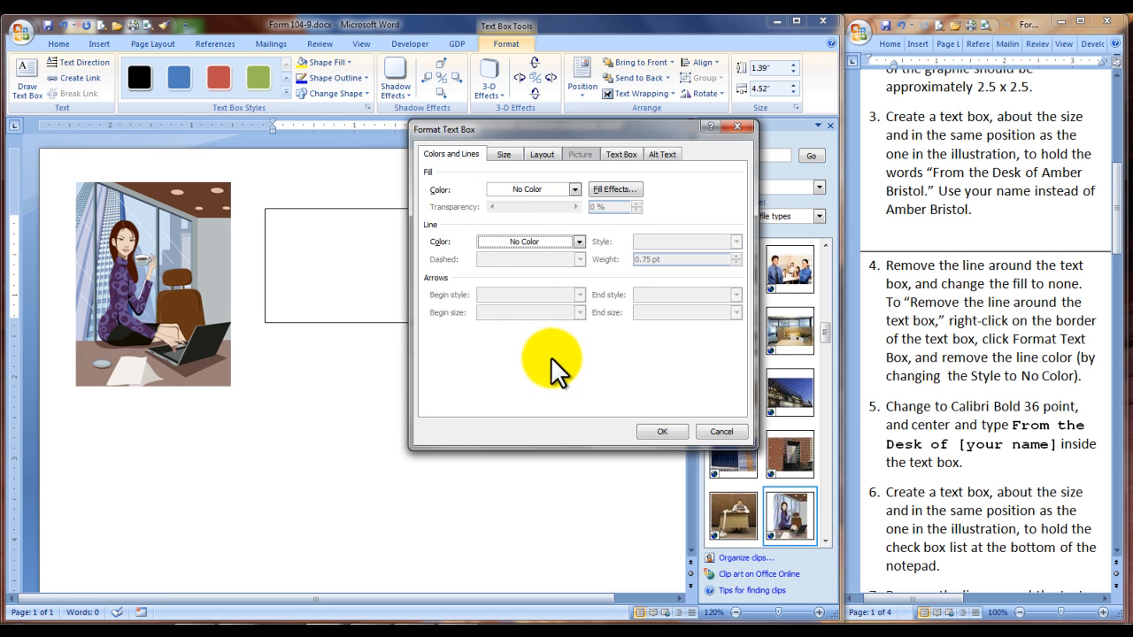
left_click(659, 432)
Set the text inside the text box to 36 point, bold and centered
left_click(354, 234)
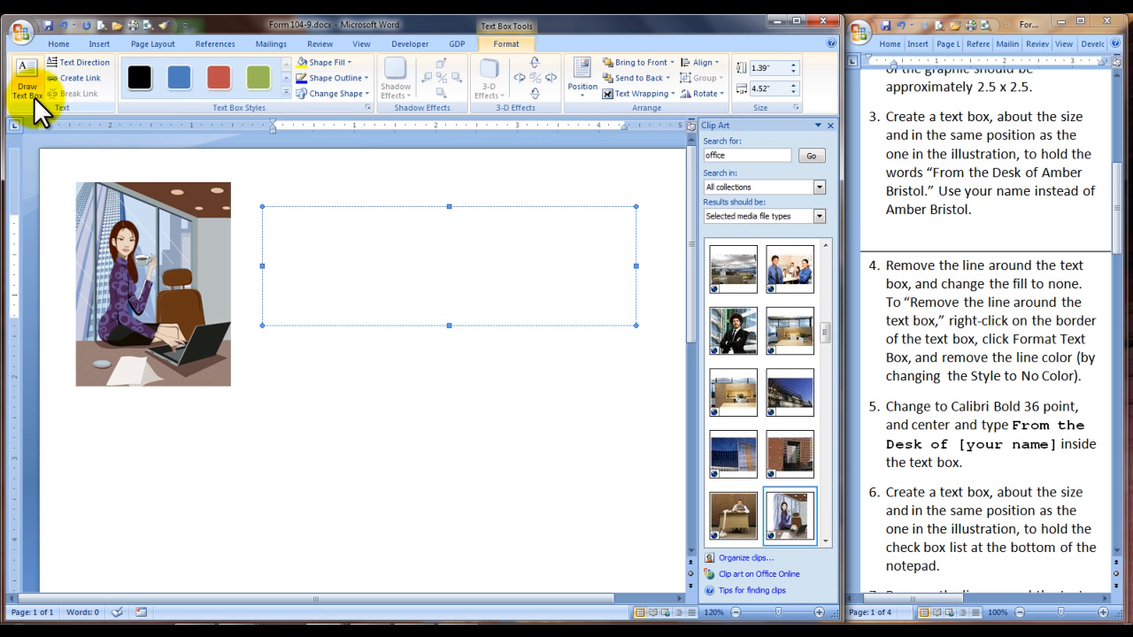
left_click(62, 42)
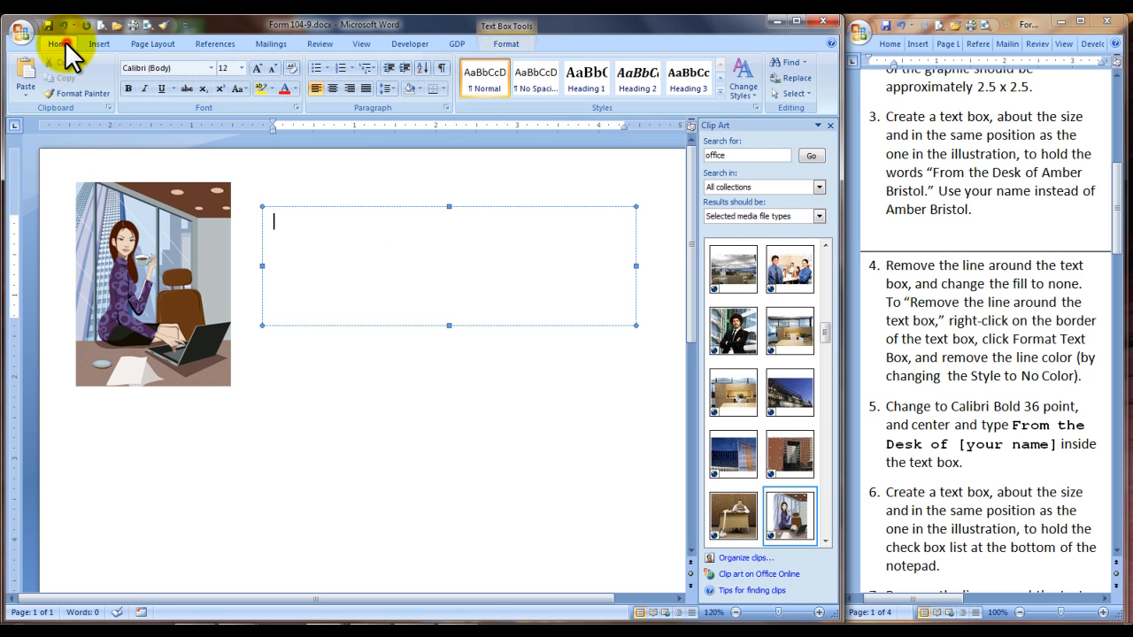
left_click(239, 67)
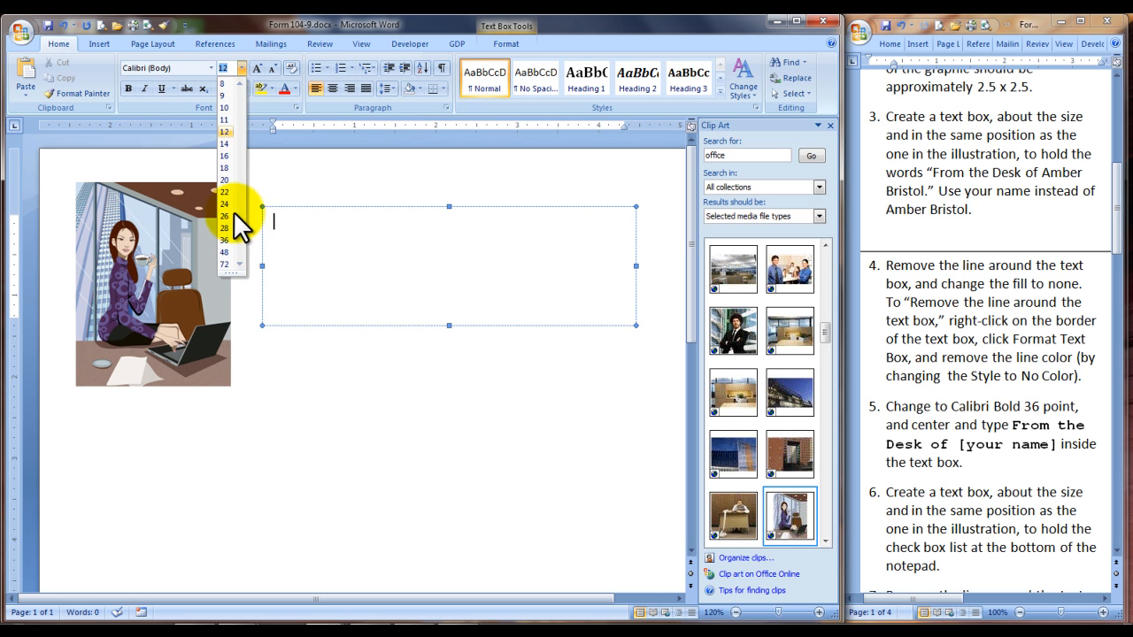
left_click(227, 240)
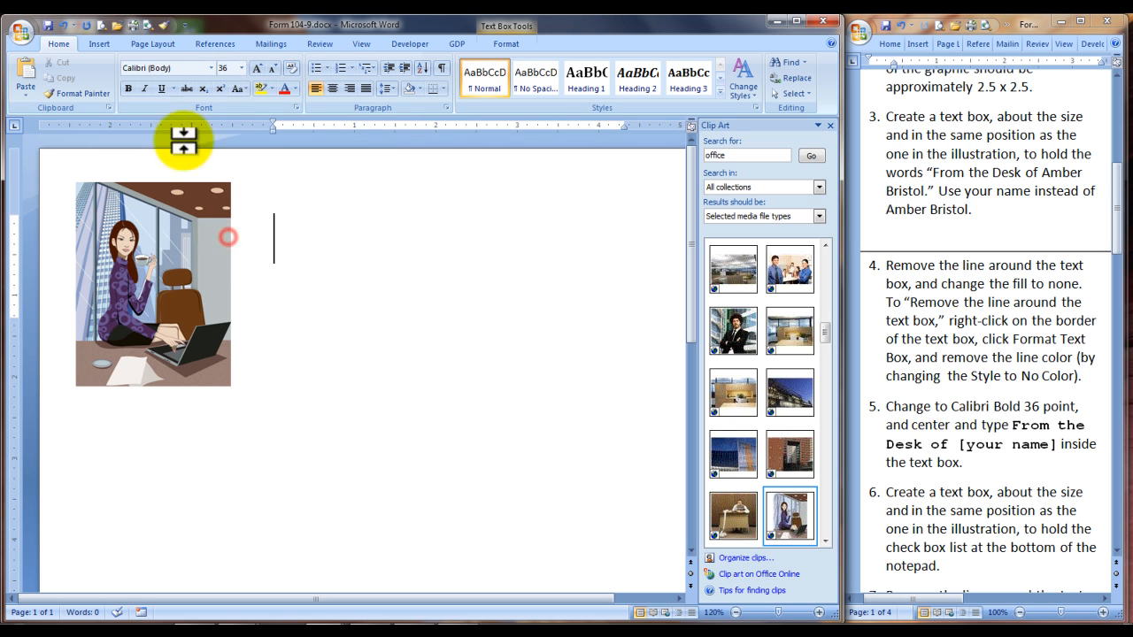
left_click(126, 89)
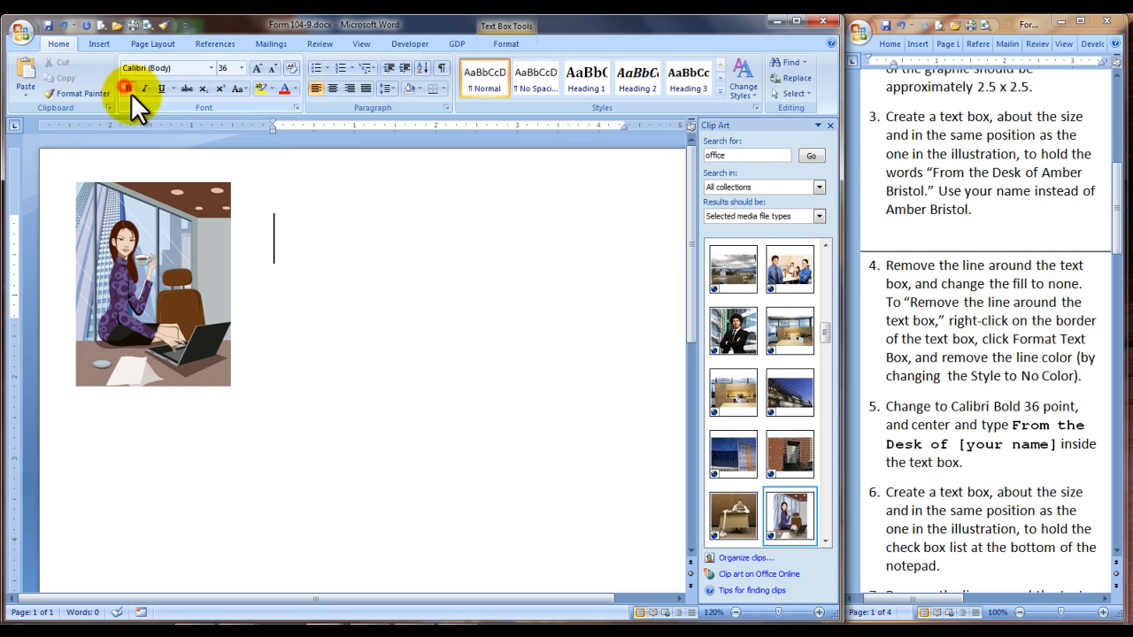
left_click(332, 88)
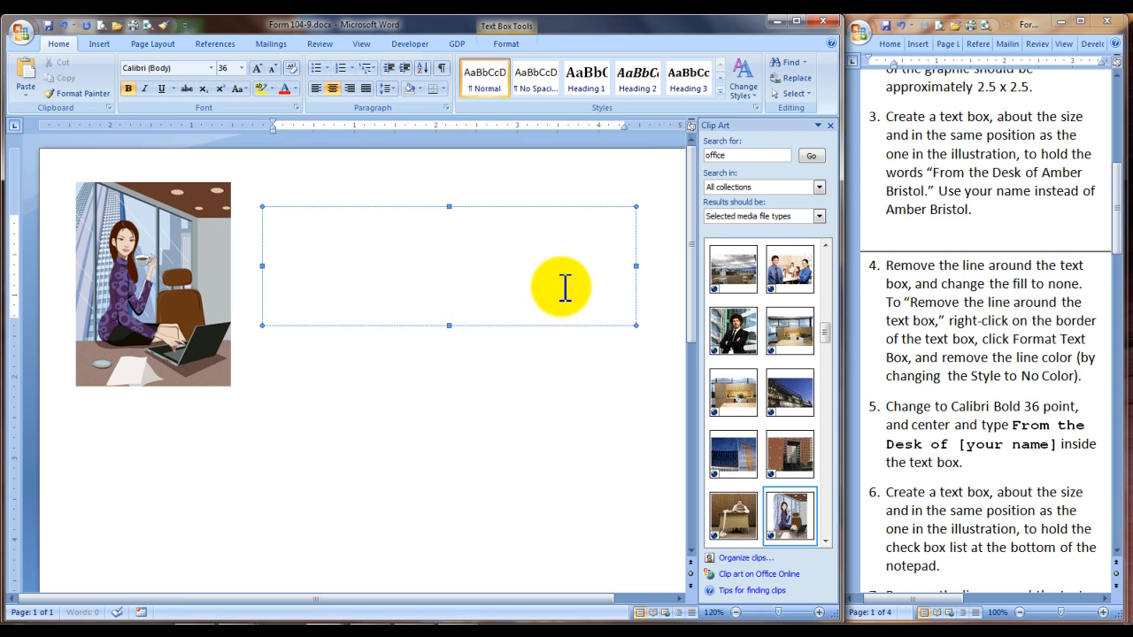
Enter "From the Desk of" in the text box, with the owner's full name on a second line
type("From")
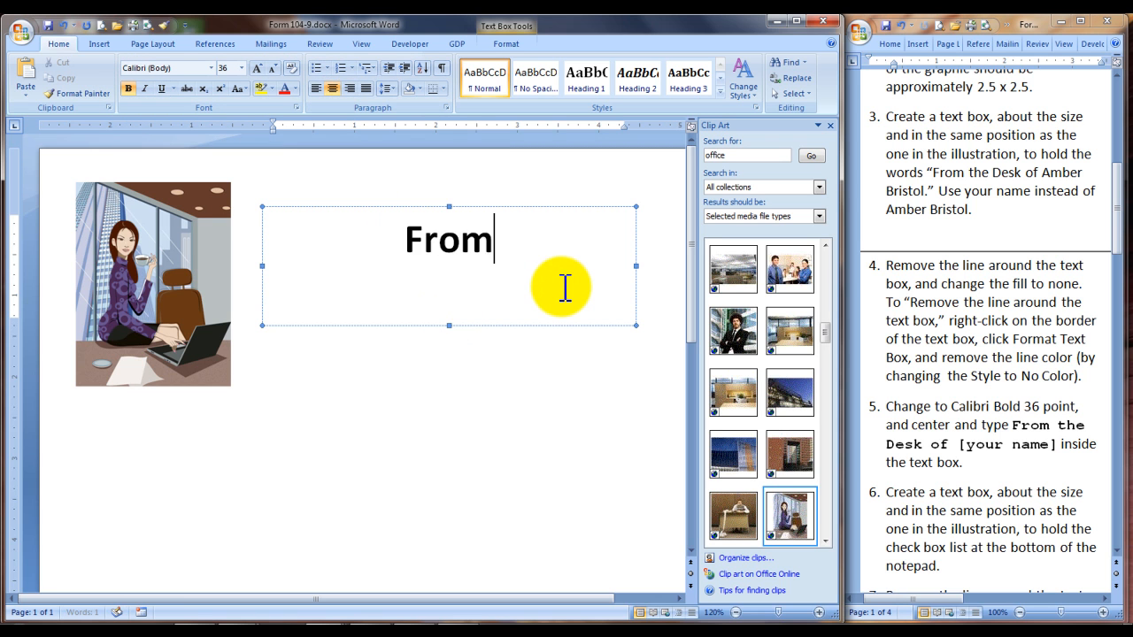
type(" the Desk of")
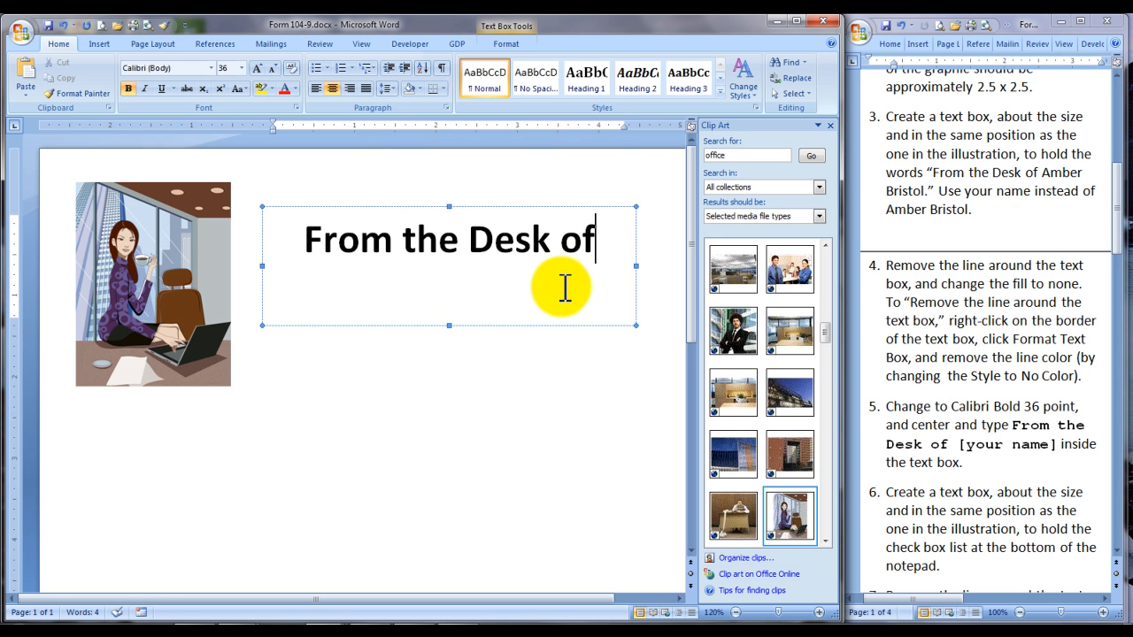
key("Return")
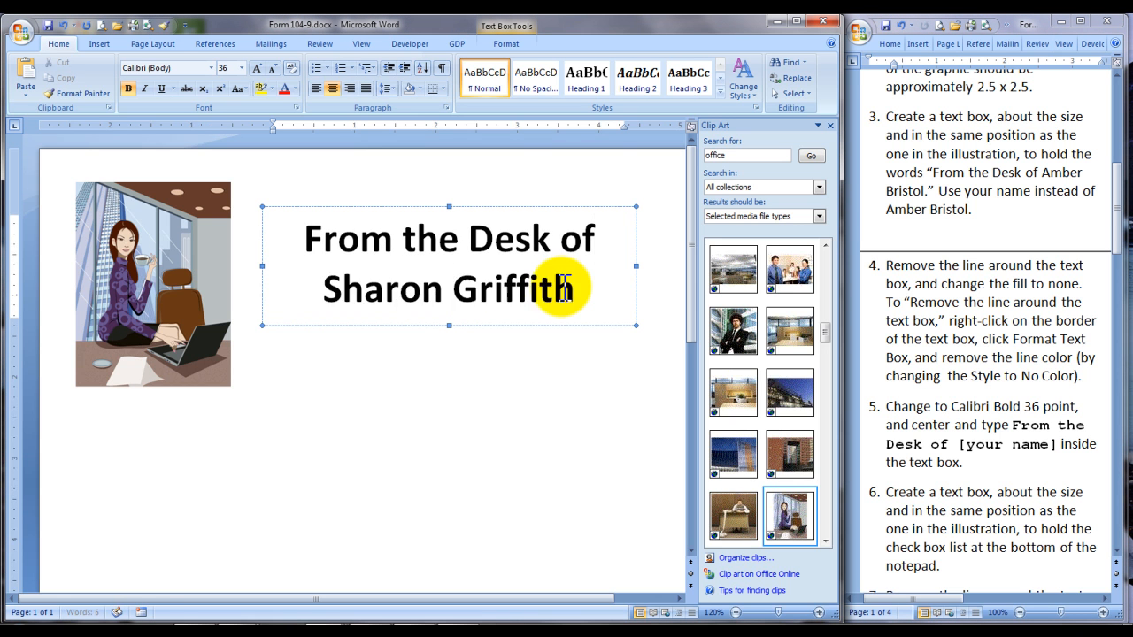
Color both lines of the text box heading with the darkest dark blue theme shade
key("ctrl+a")
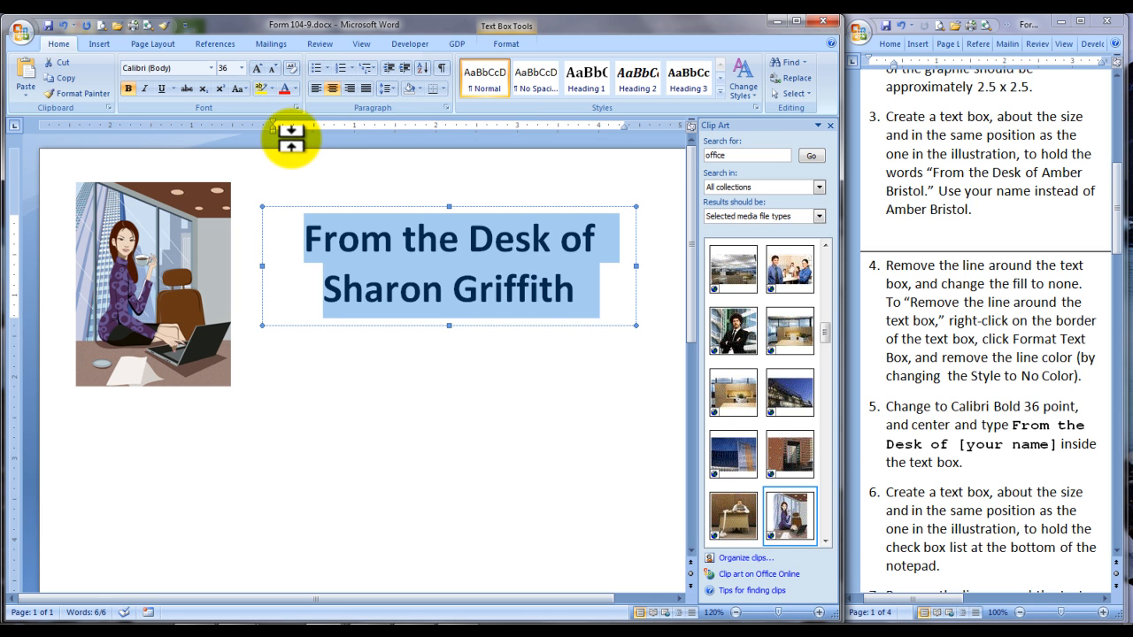
left_click(295, 89)
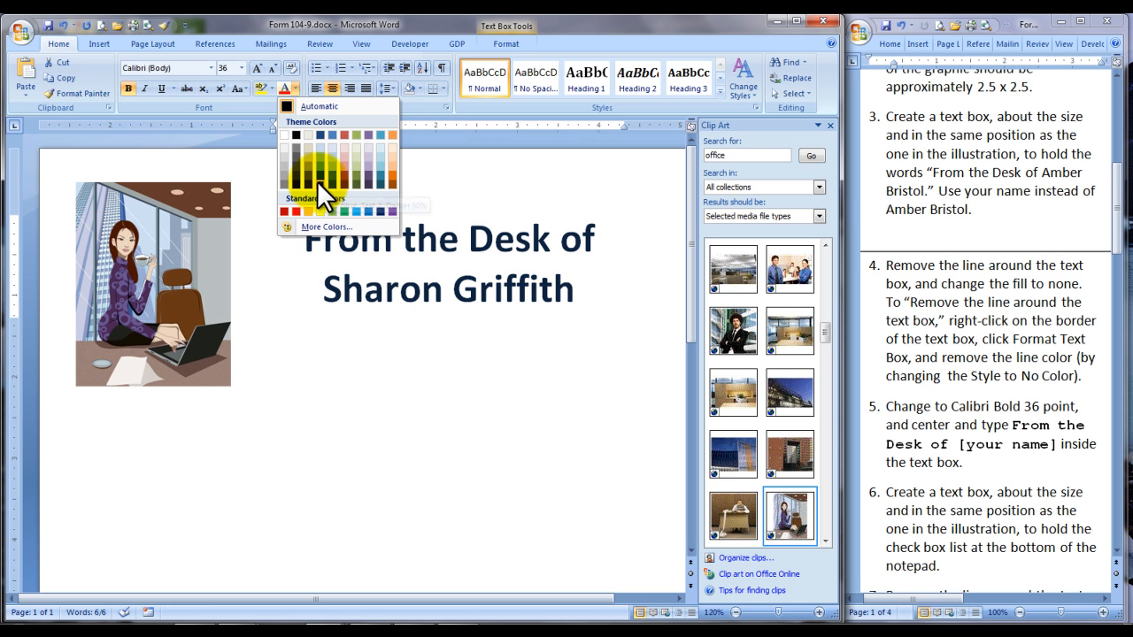
left_click(478, 470)
Draw a text box about 2.04" high and 2.06" wide near the lower left corner of the notepad page
left_click_drag(1118, 239, 1130, 307)
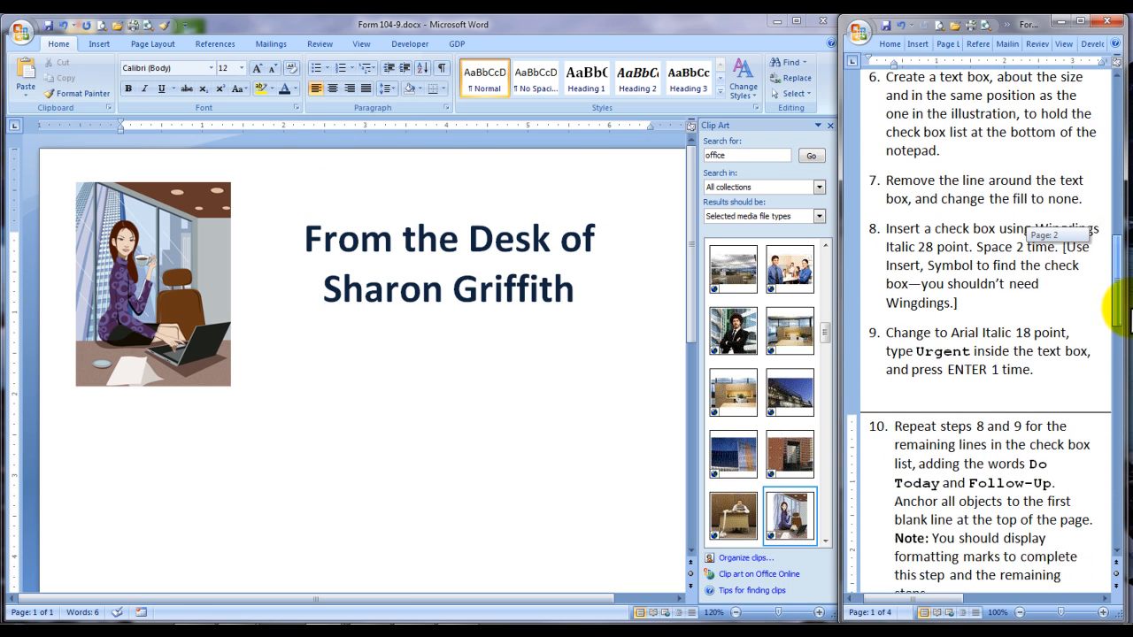
left_click(455, 458)
scroll(454, 455, "down", 3)
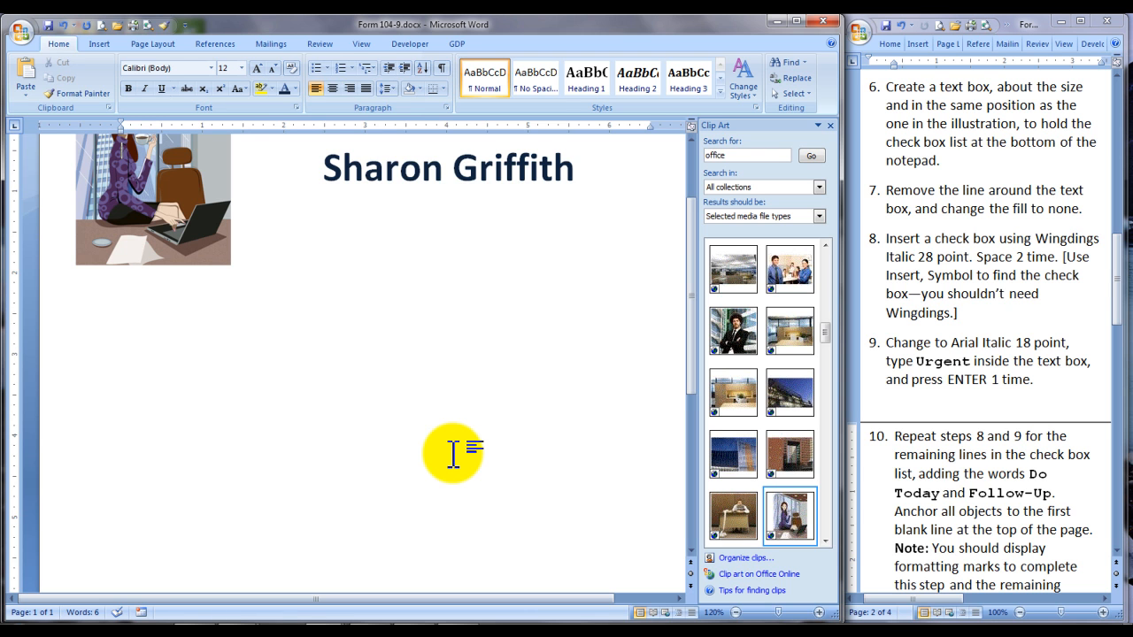
scroll(452, 454, "down", 5)
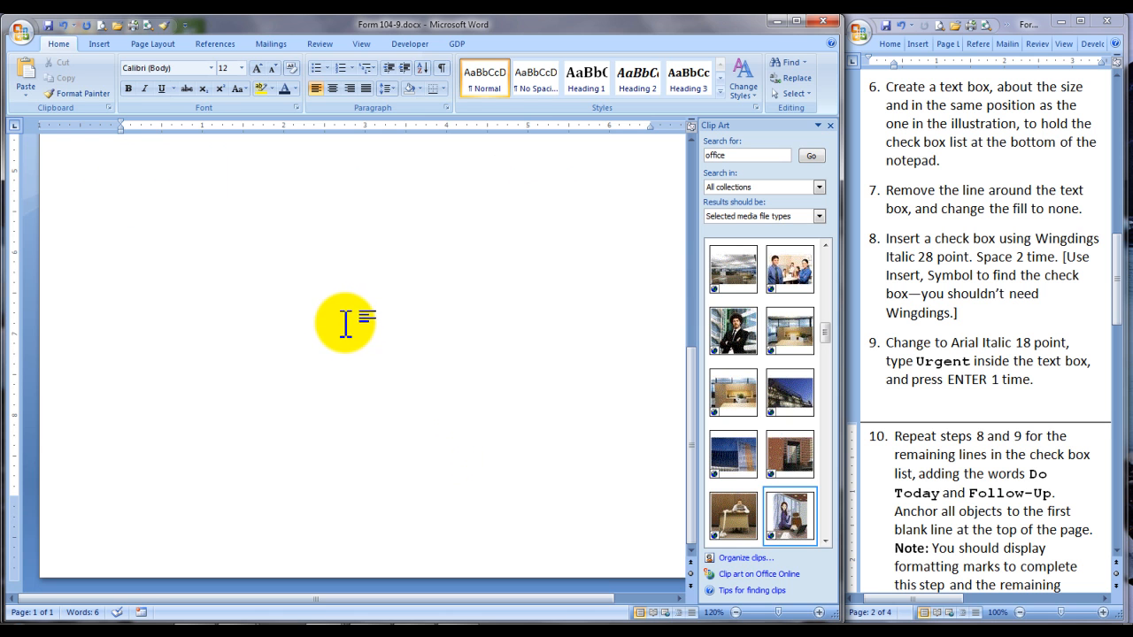
scroll(435, 100, "down", 1)
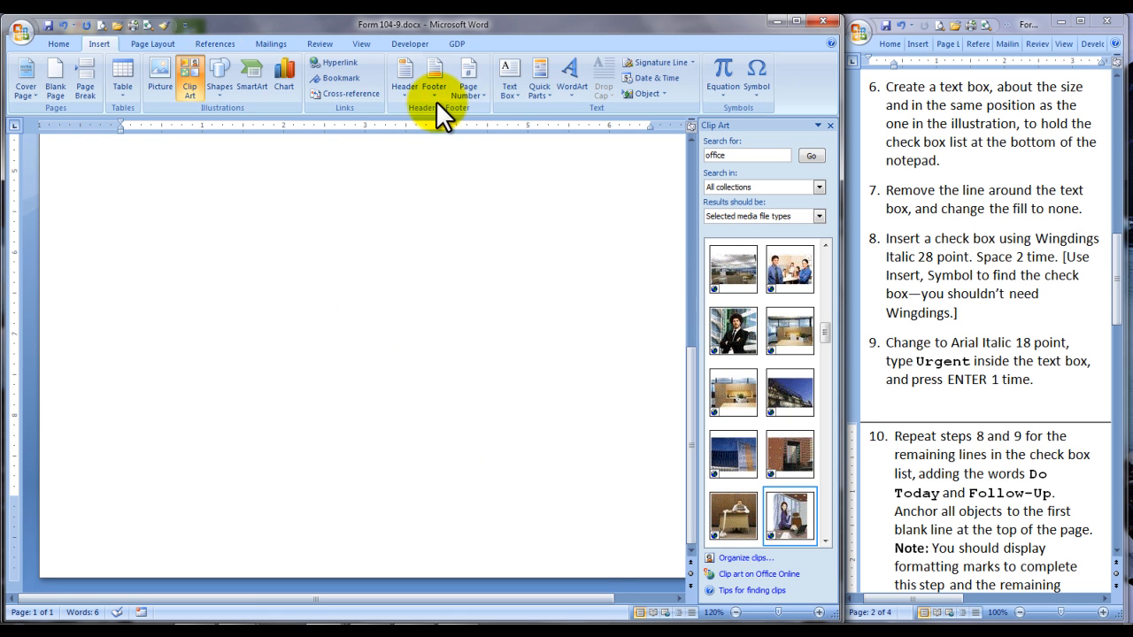
left_click(518, 93)
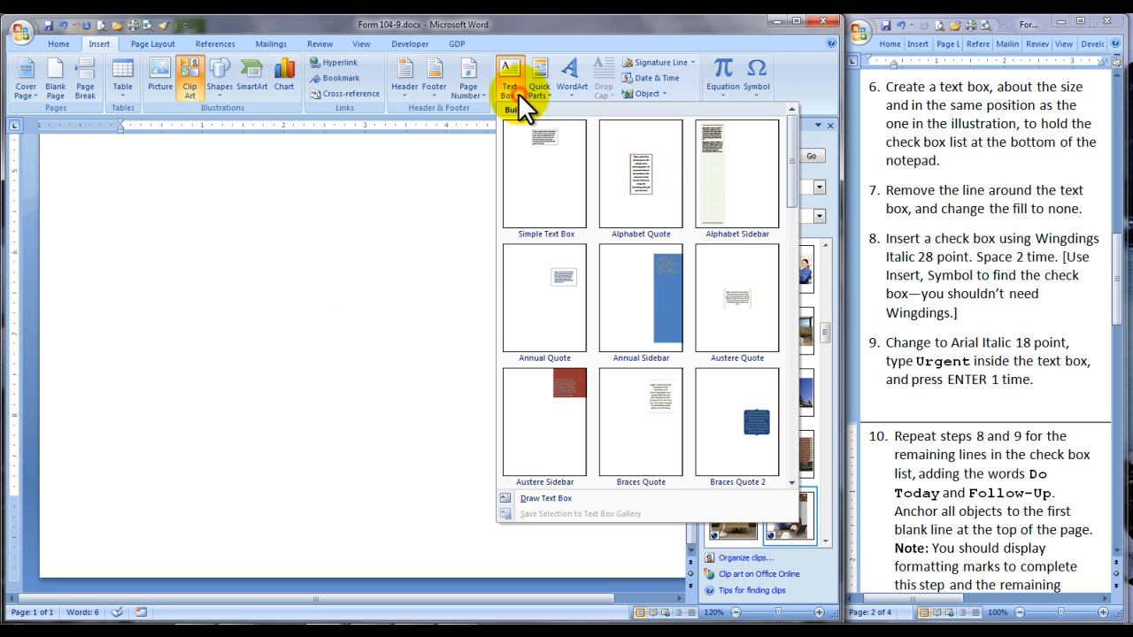
left_click(535, 499)
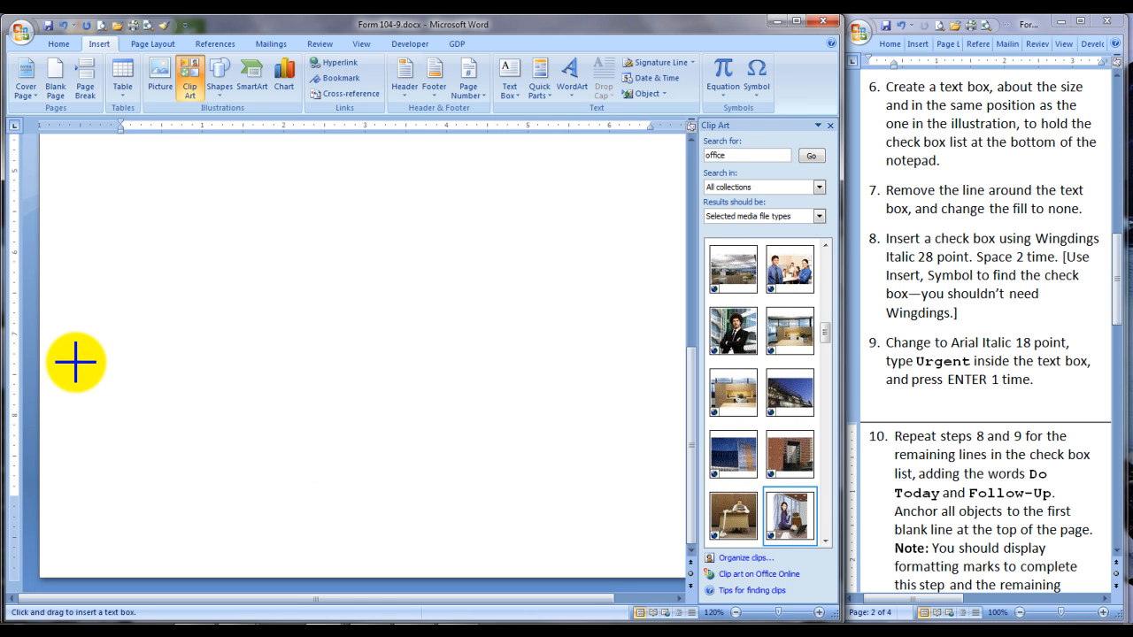
left_click_drag(77, 361, 242, 527)
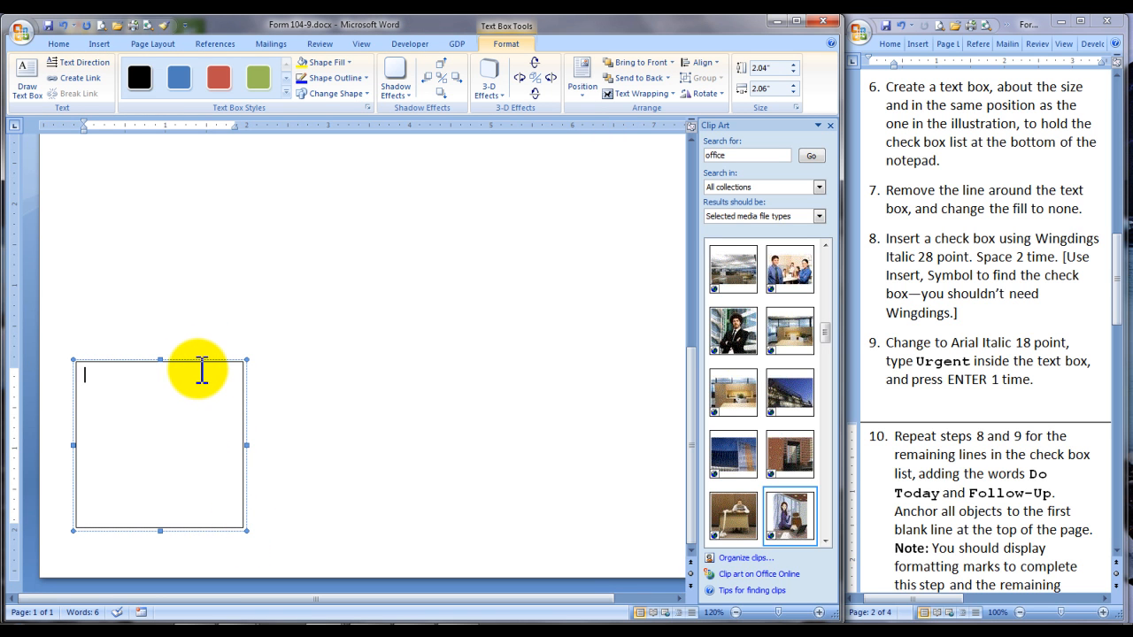
Format the new text box at the bottom of the page with No Color for both its line and its fill
right_click(198, 371)
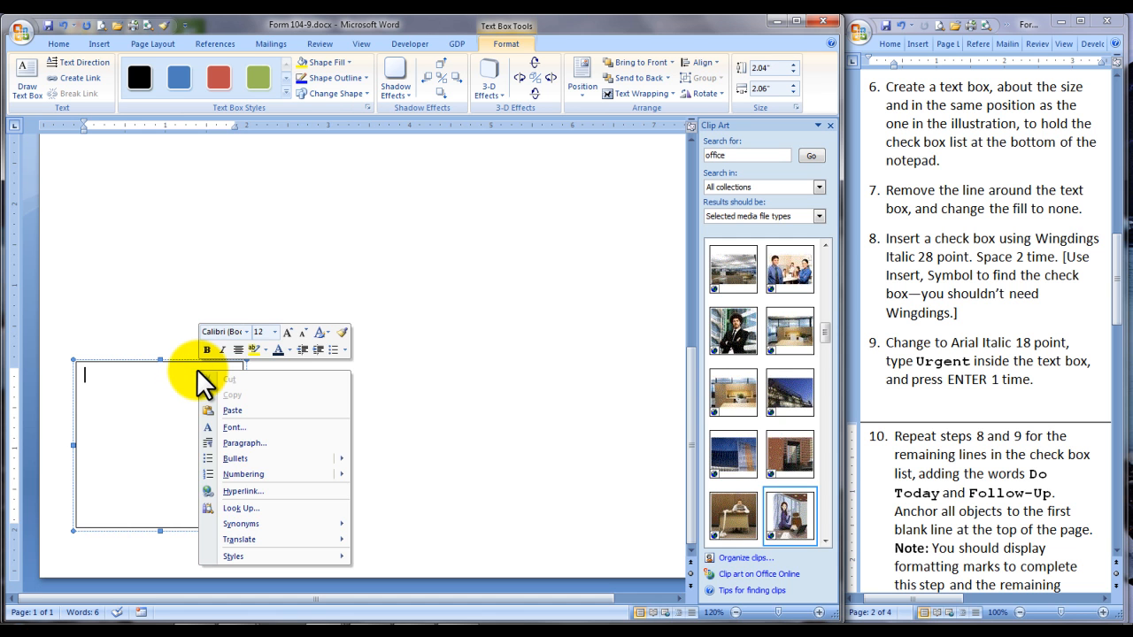
right_click(177, 363)
left_click(225, 517)
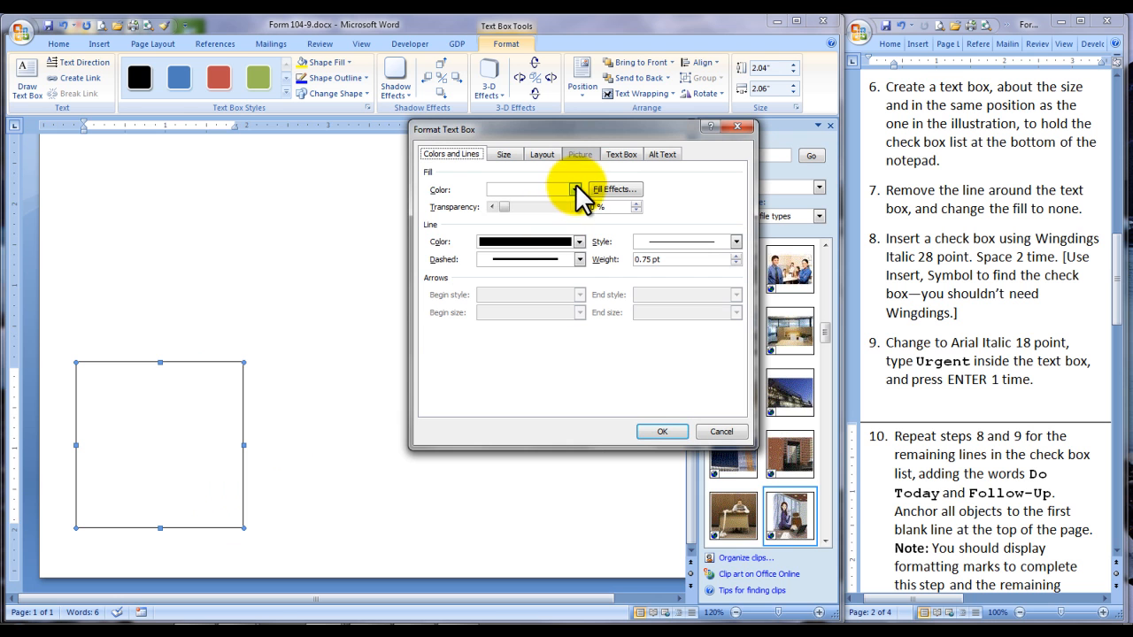
left_click(580, 239)
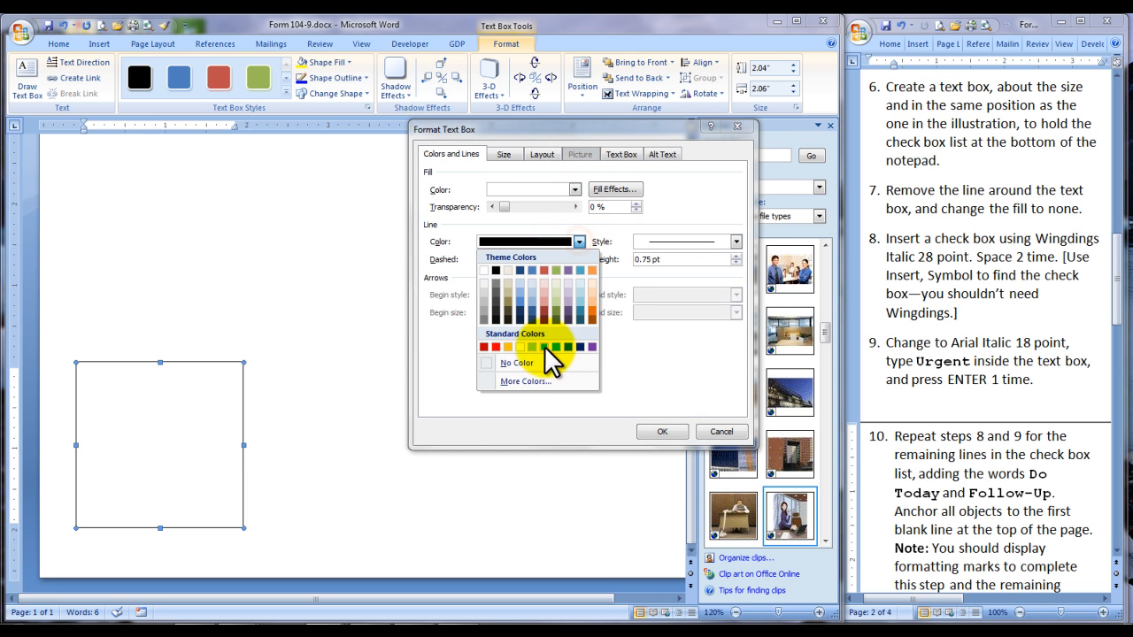
left_click(522, 366)
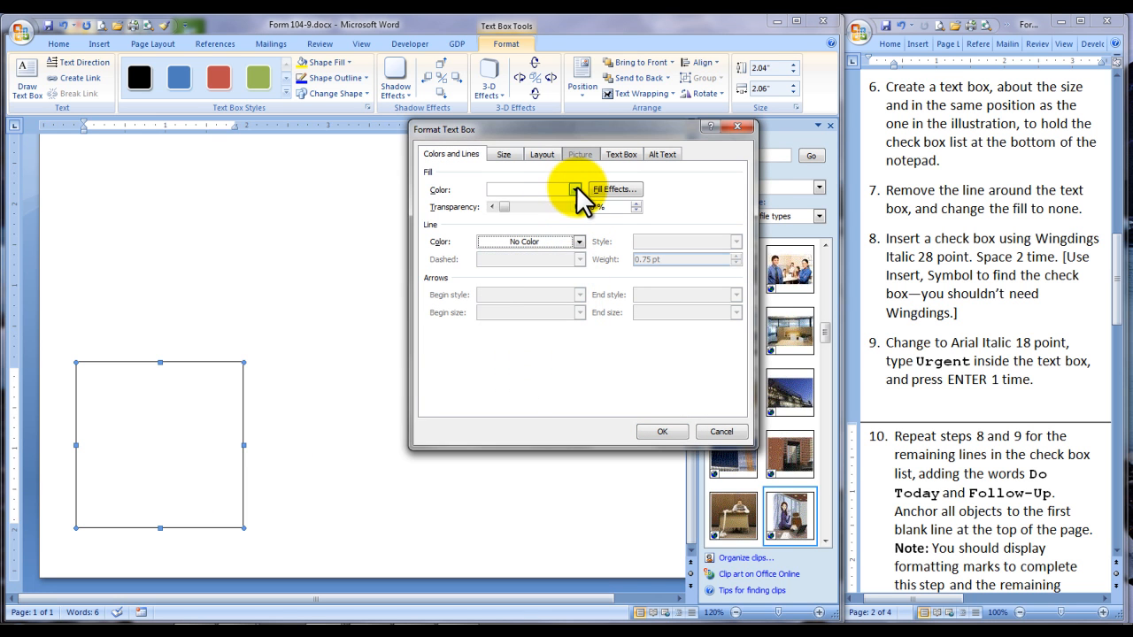
left_click(575, 188)
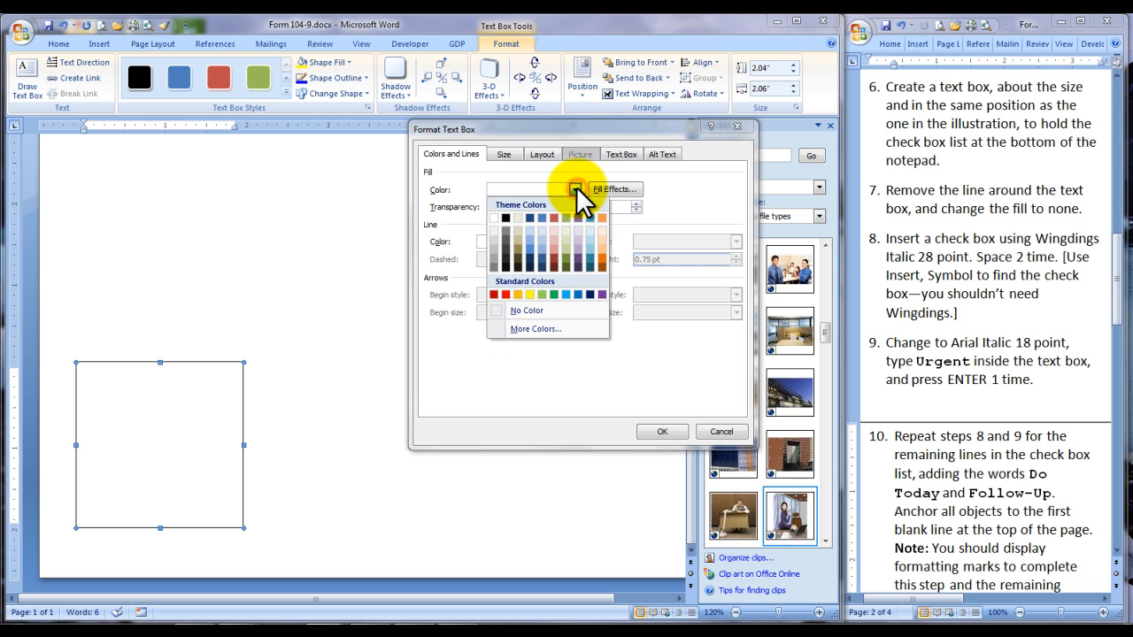
left_click(519, 310)
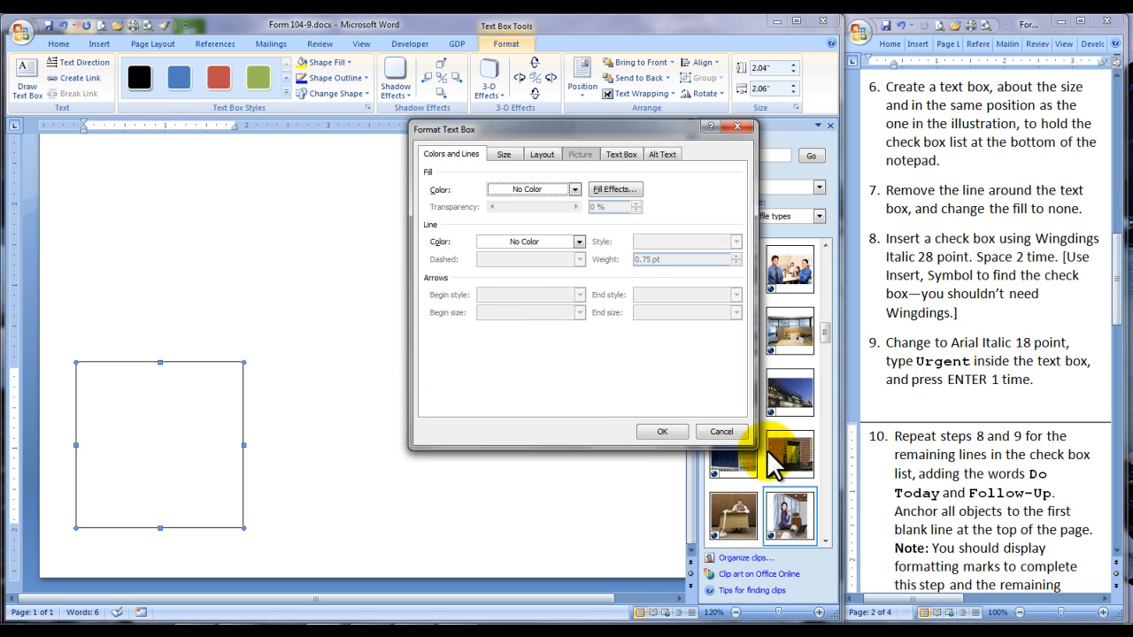
left_click(664, 432)
Close the Clip Art pane and start inserting a check box symbol in Wingdings italic 28 point inside the lower text box
left_click(114, 410)
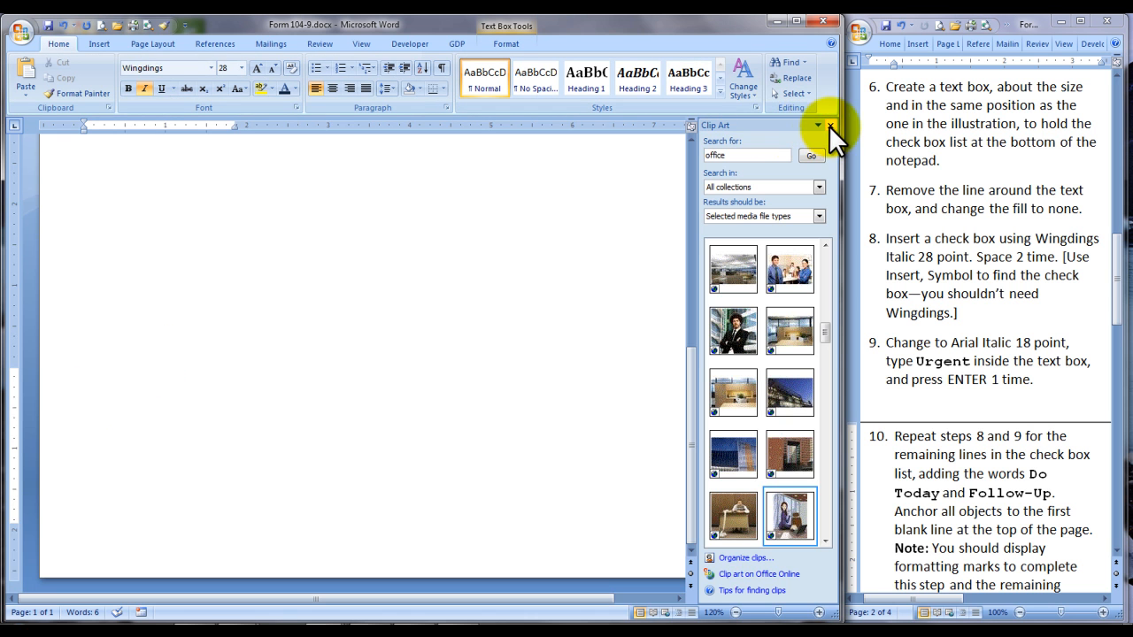
left_click(830, 125)
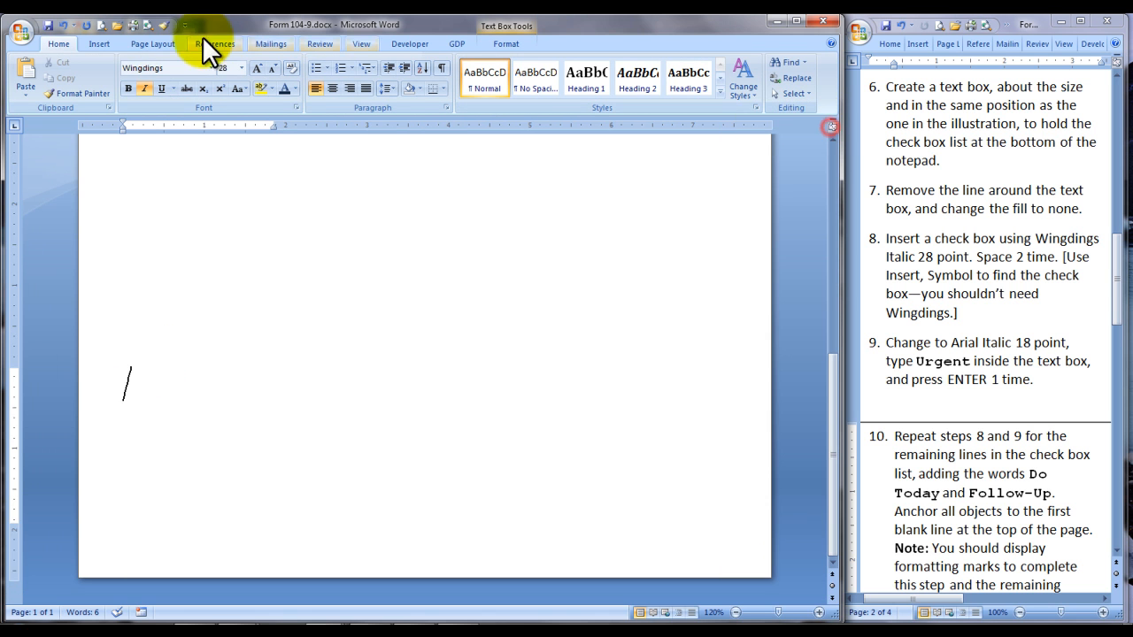
left_click(99, 43)
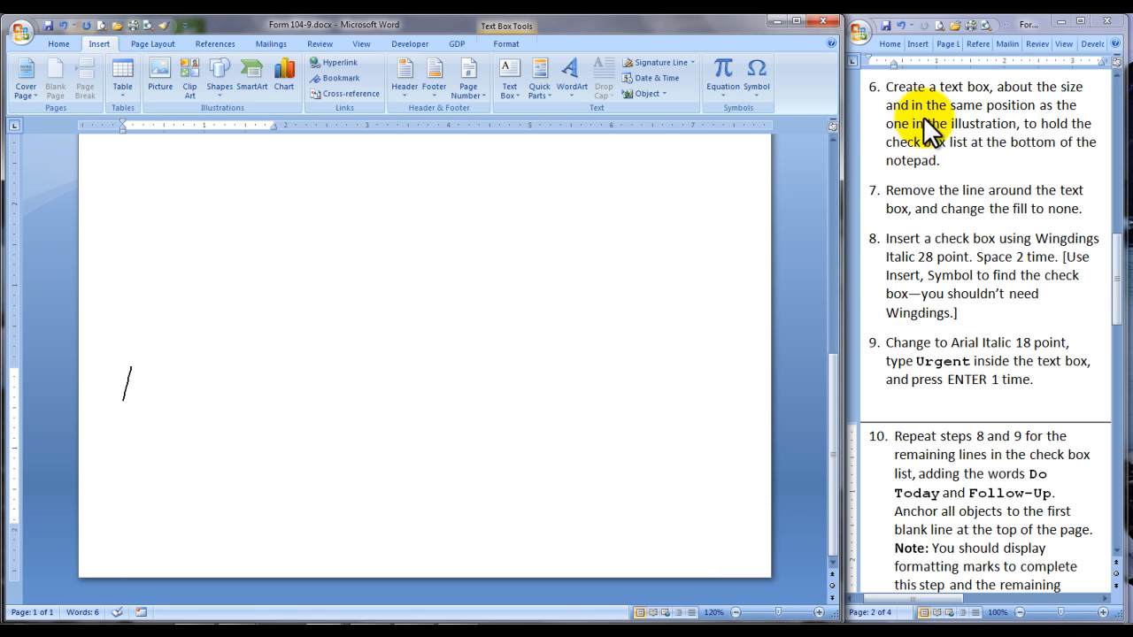
left_click(757, 91)
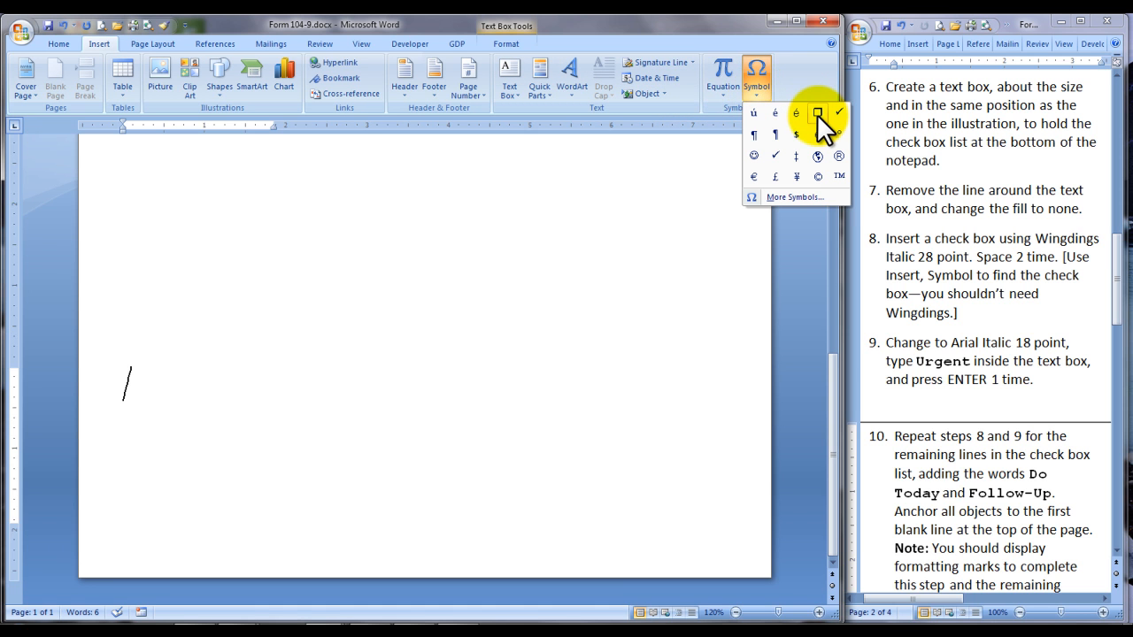
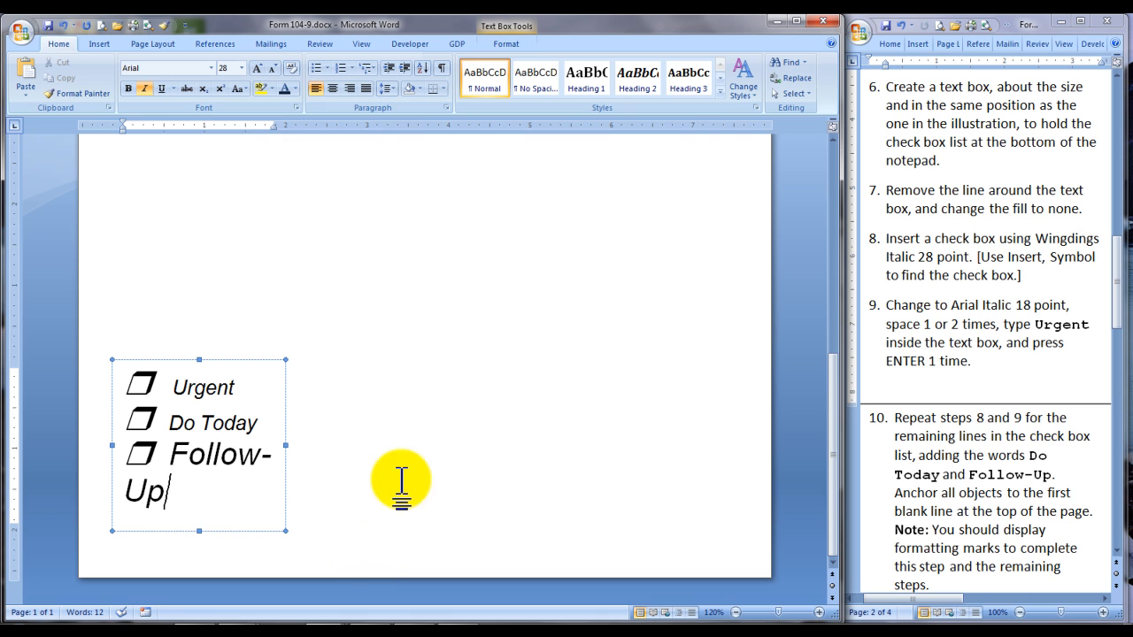
Set the words Follow-Up in the check box list to 18 point
left_click(175, 451, "shift")
left_click(241, 69)
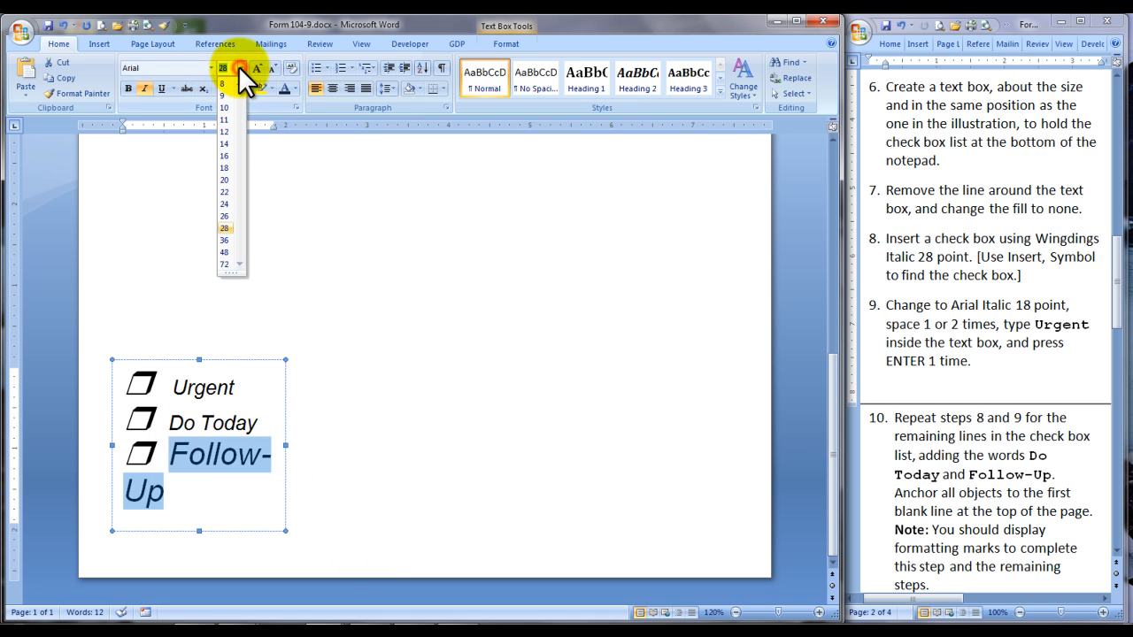
left_click(227, 164)
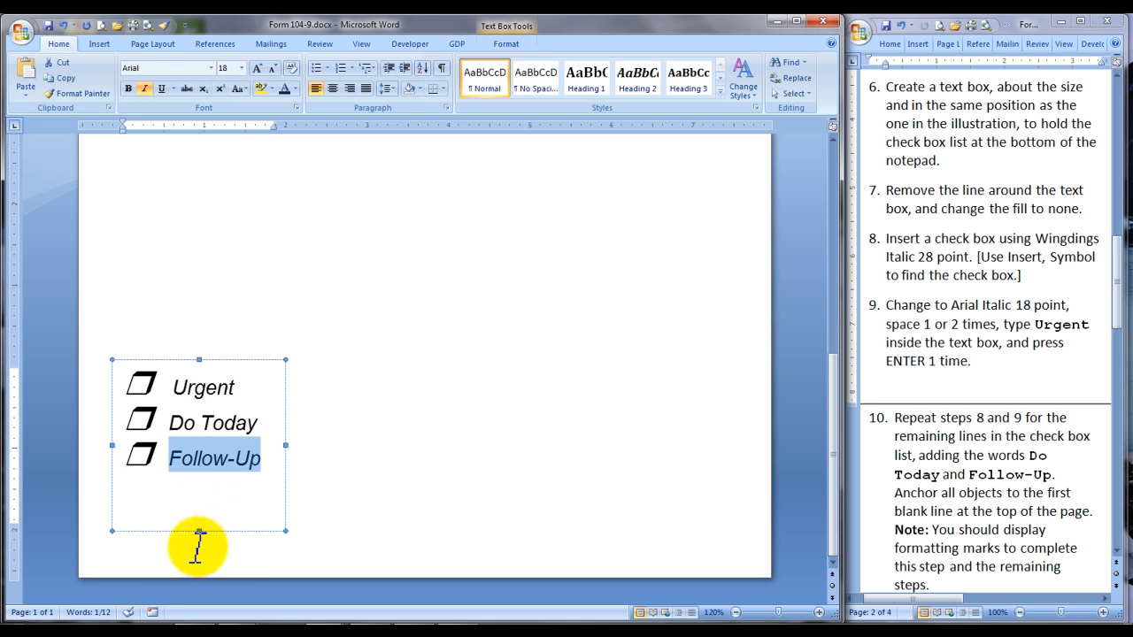
Shorten the check box list text box to fit its three lines and move it slightly inward from the page corner
left_click_drag(199, 531, 199, 492)
left_click_drag(232, 364, 254, 379)
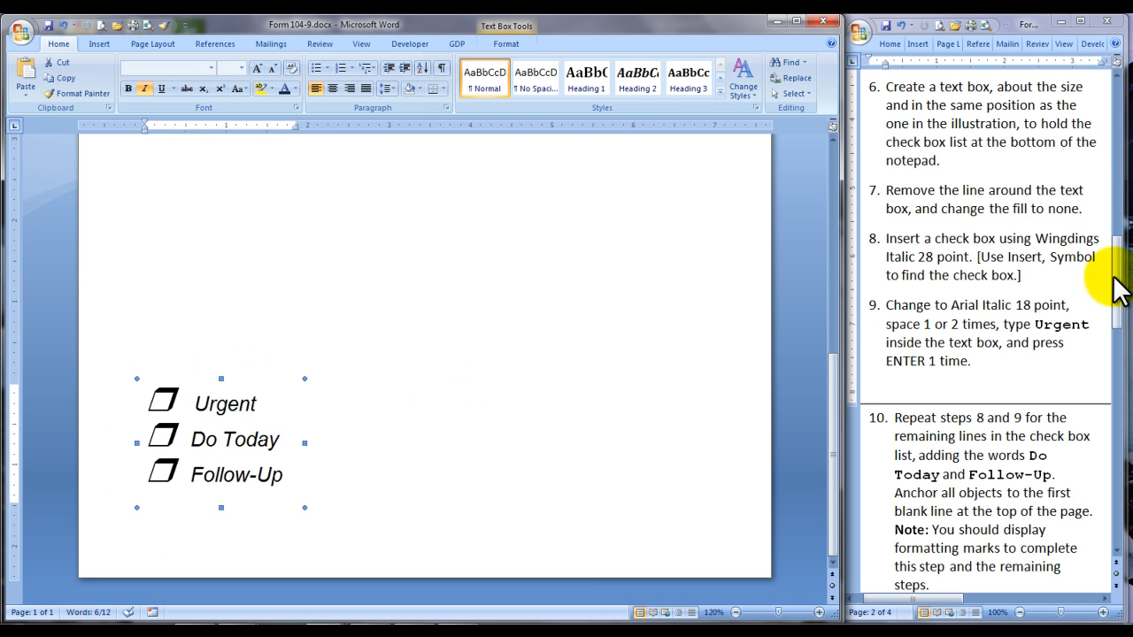
Show the whole notepad page at once with formatting marks displayed
left_click_drag(1116, 262, 1123, 329)
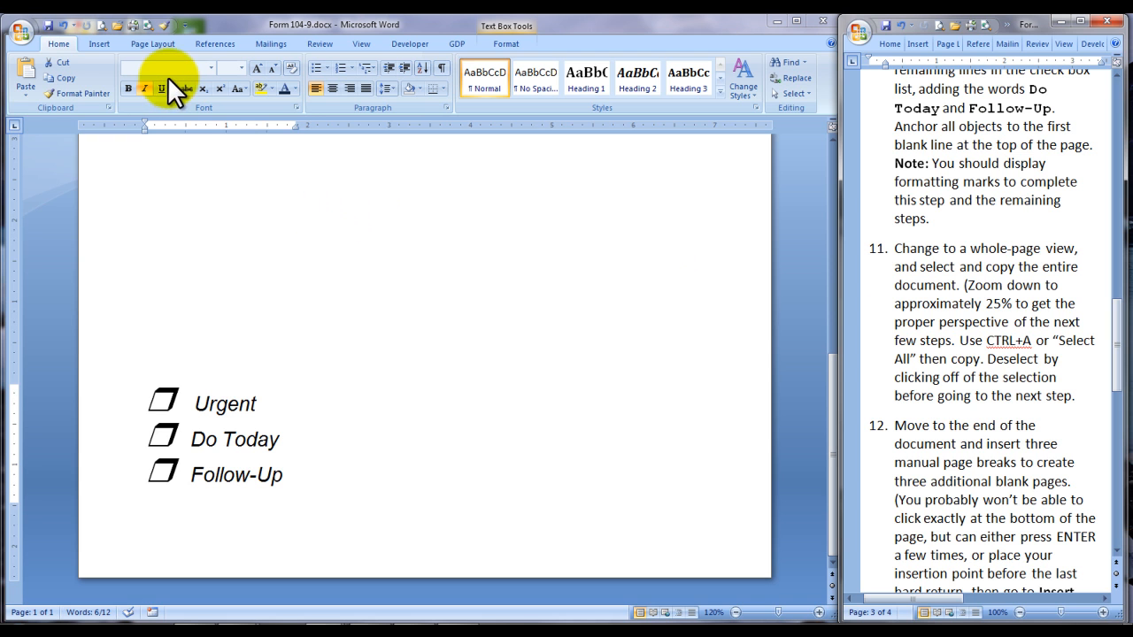
left_click(165, 26)
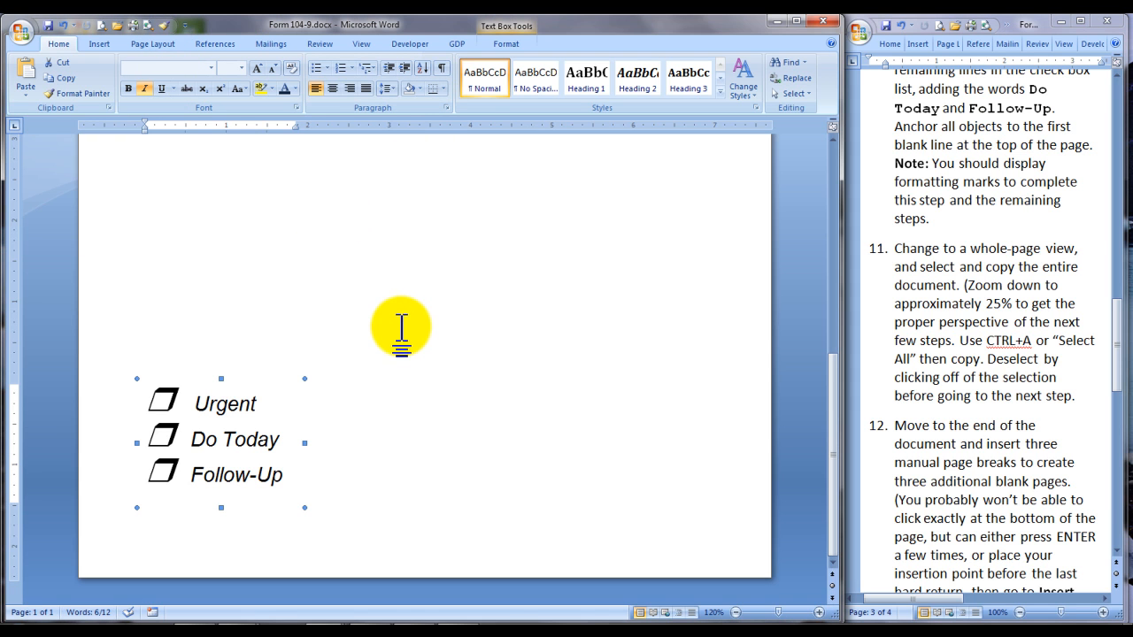
scroll(401, 325, "up", 1)
scroll(406, 315, "down", 1)
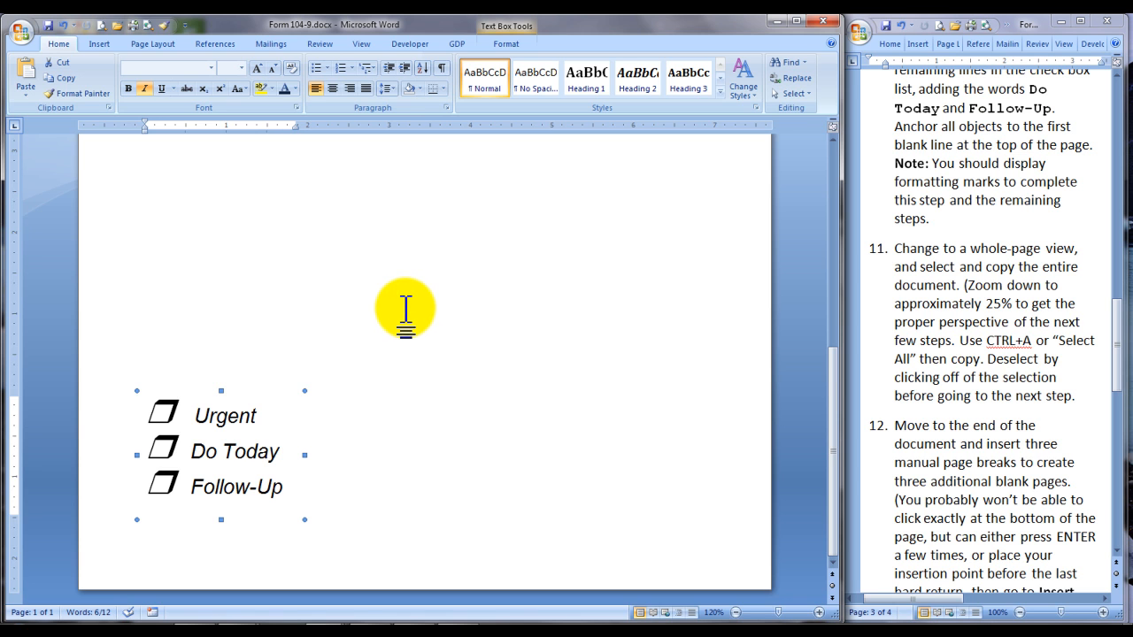
left_click(359, 43)
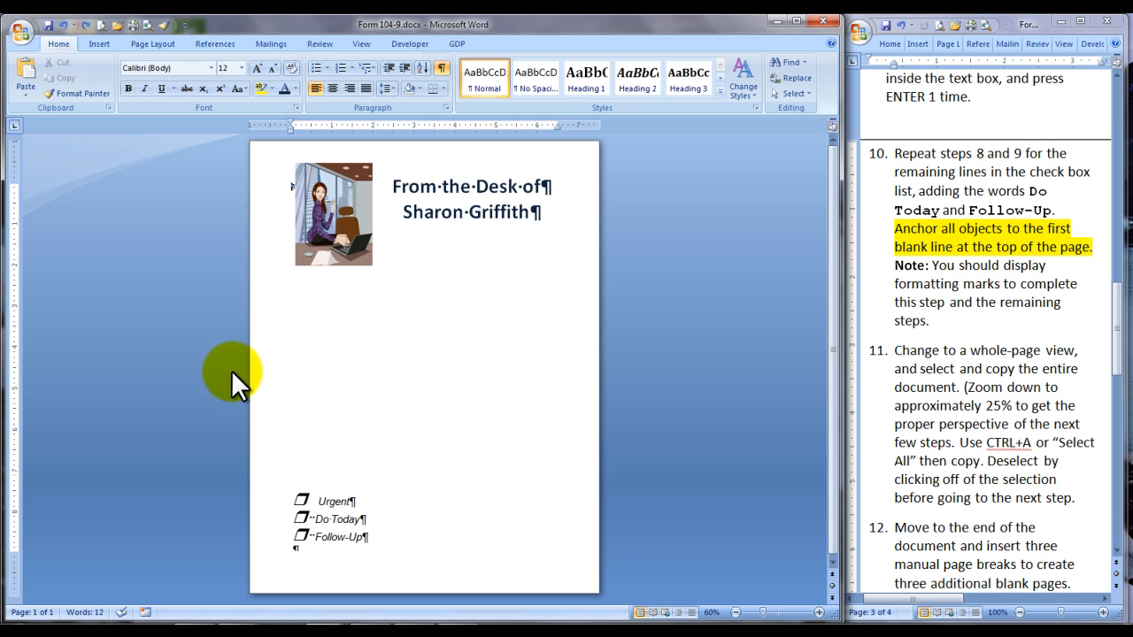
Check that the picture, the heading text box and the check box list are anchored to the first blank line of the page
left_click(358, 235)
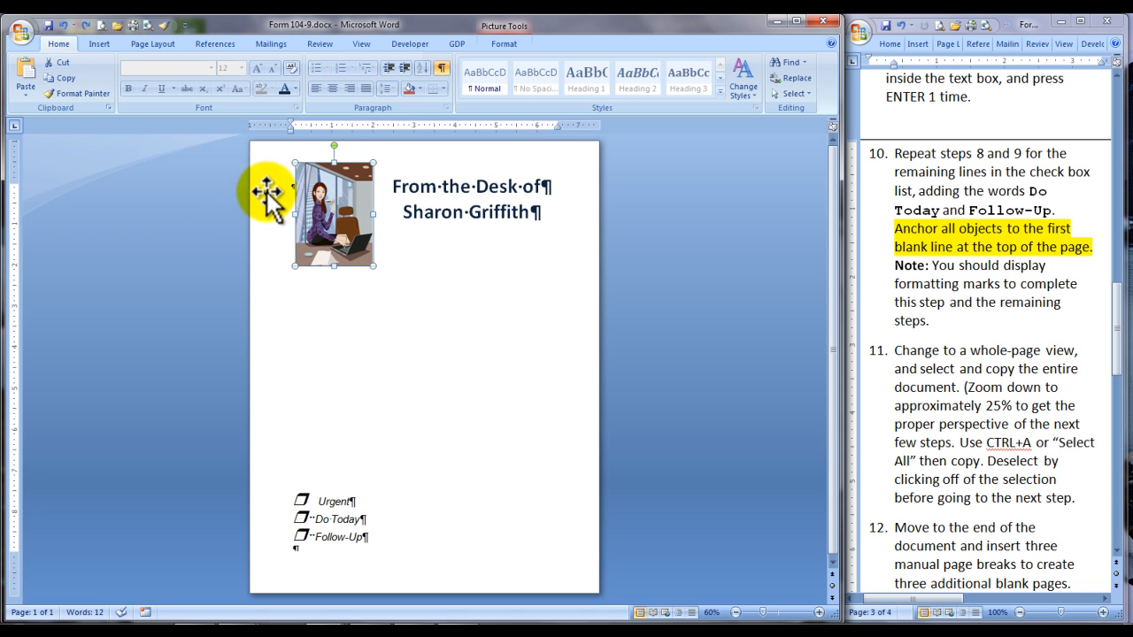
left_click(482, 181)
left_click(488, 171)
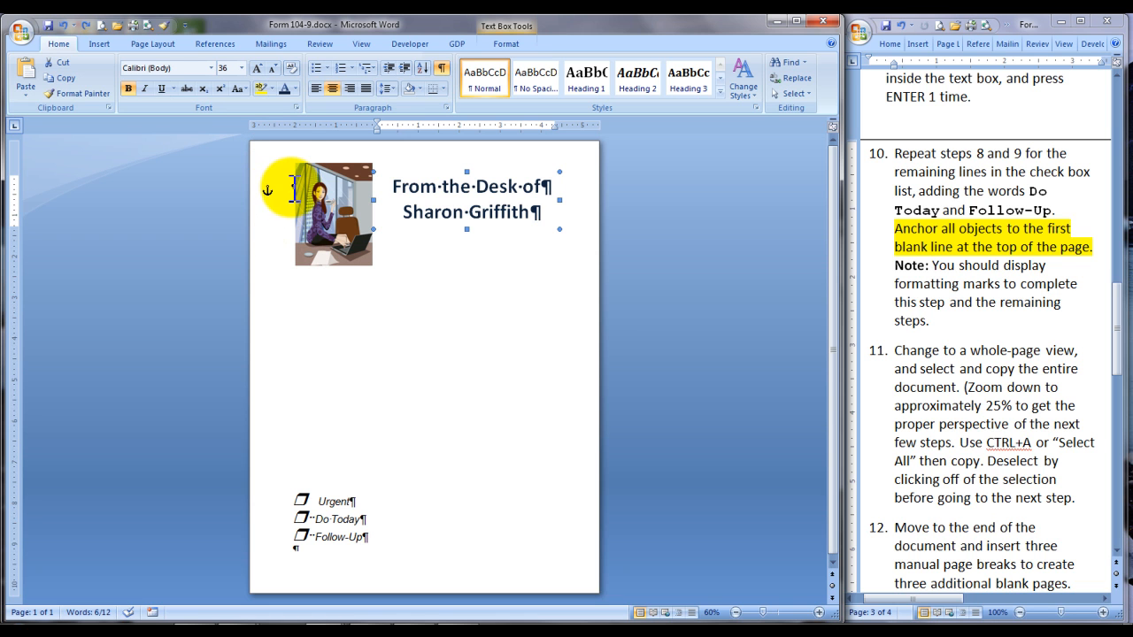
left_click(342, 518)
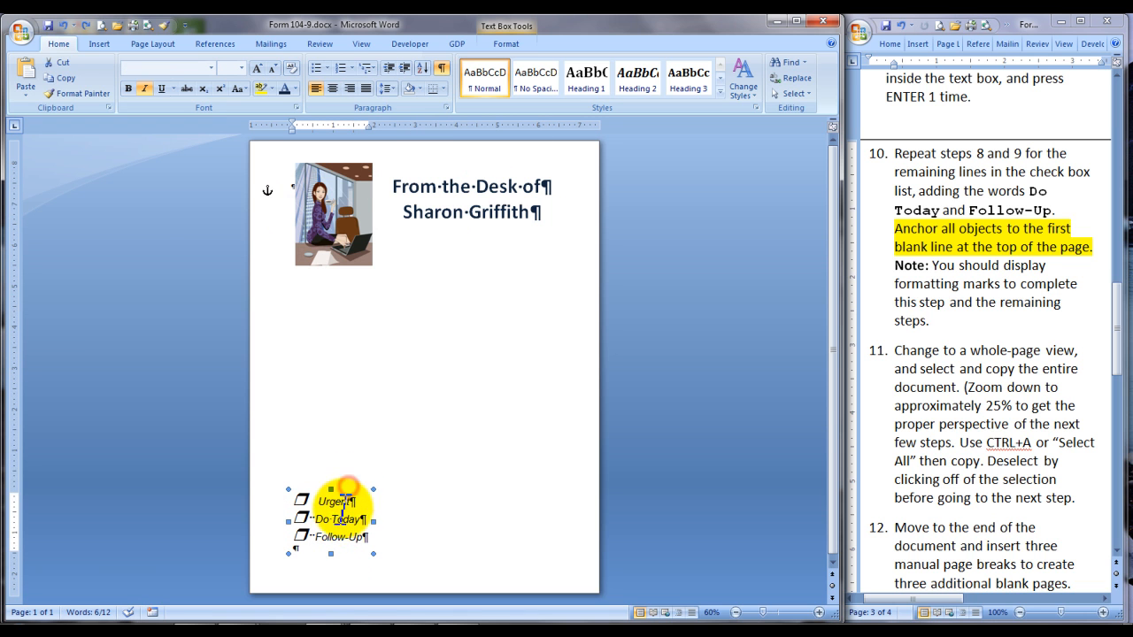
left_click(337, 518)
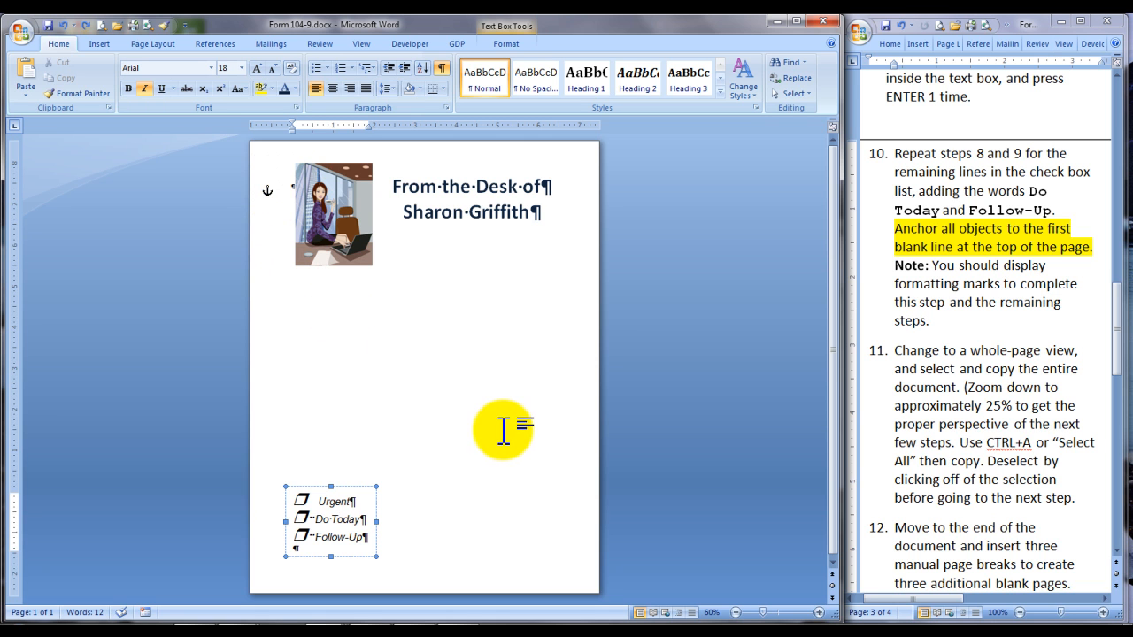
left_click(425, 446)
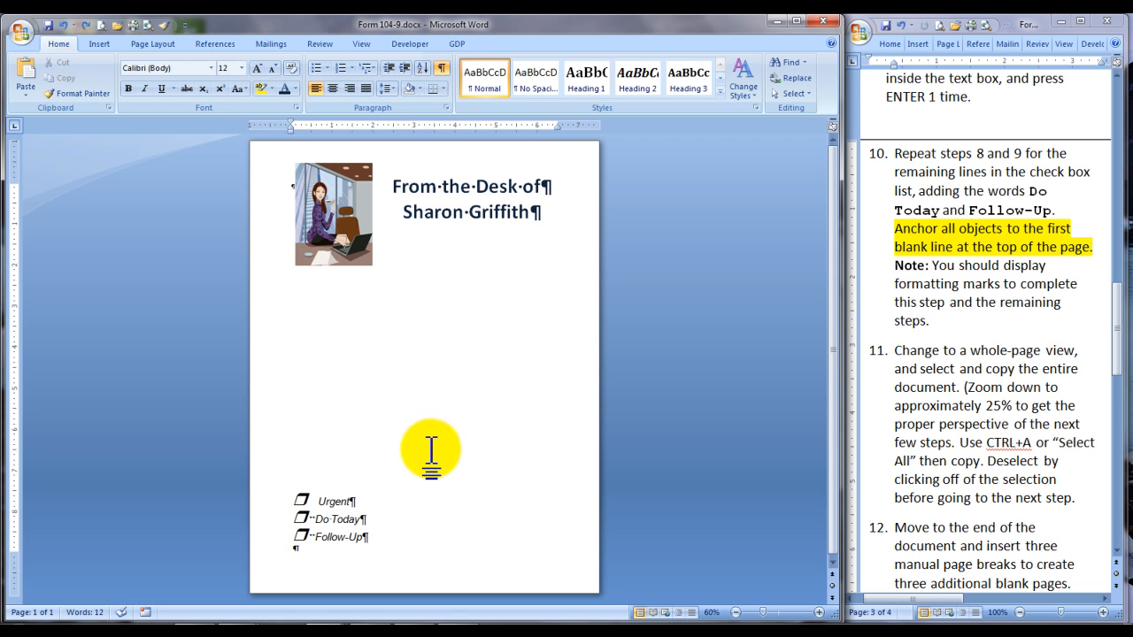
Select and copy the entire document, then clear the selection
key("ctrl+a")
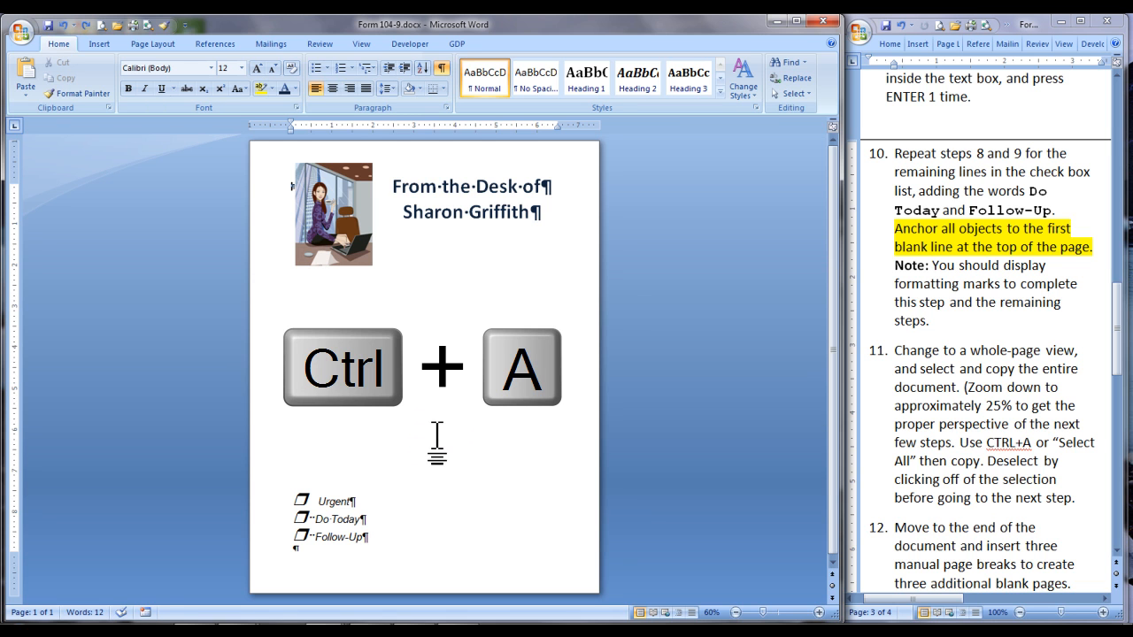
key("ctrl+a")
left_click(802, 92)
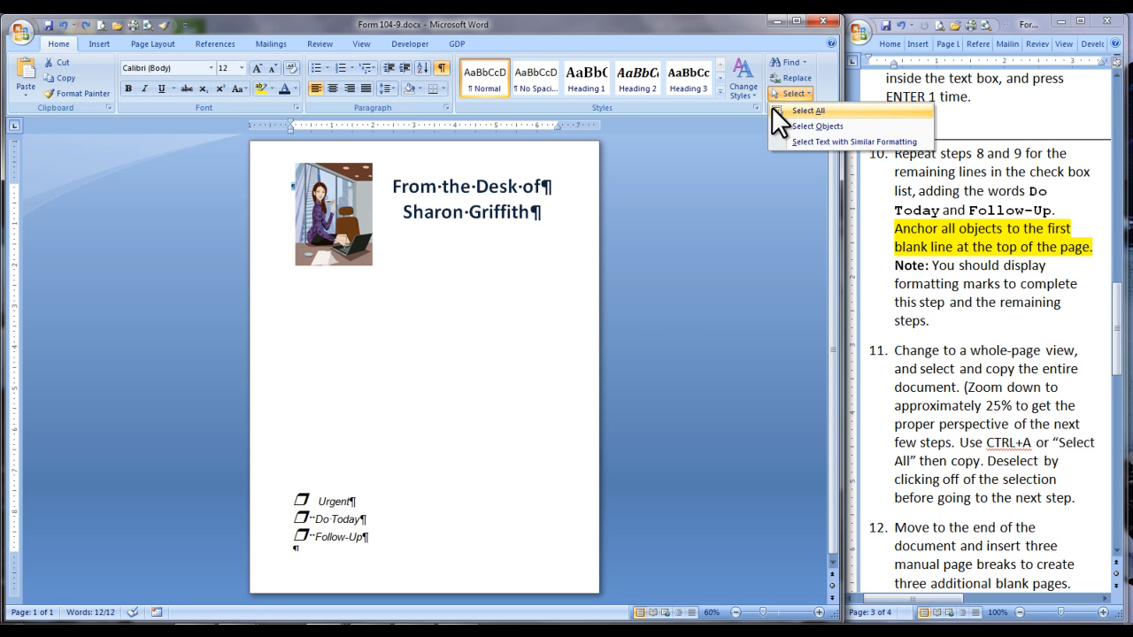
left_click(663, 345)
key("ctrl+c")
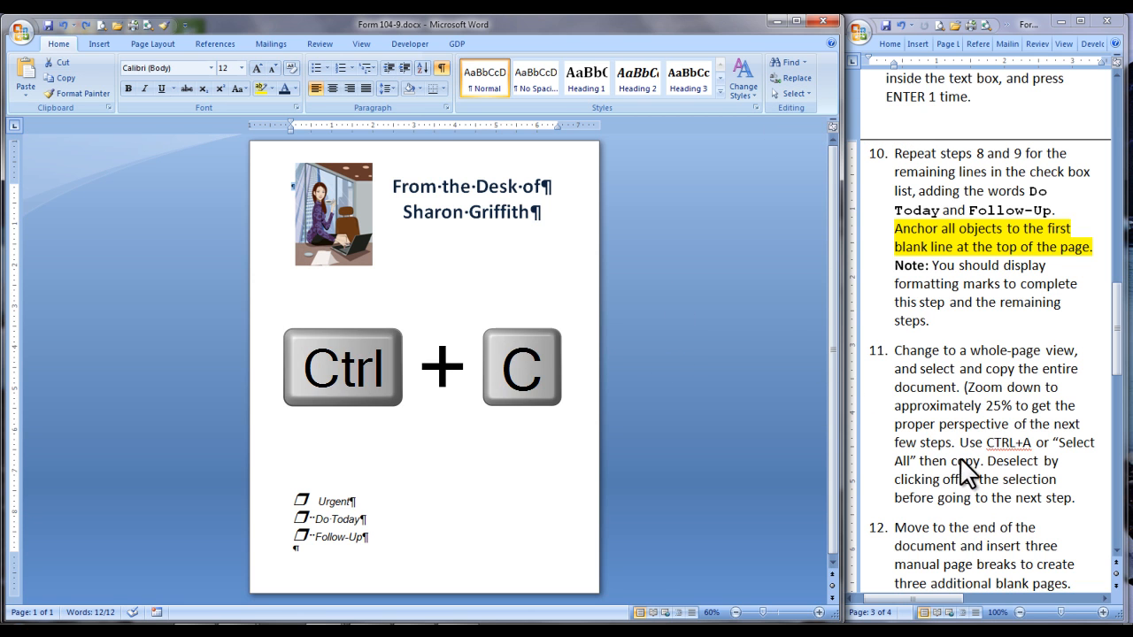
left_click(444, 474)
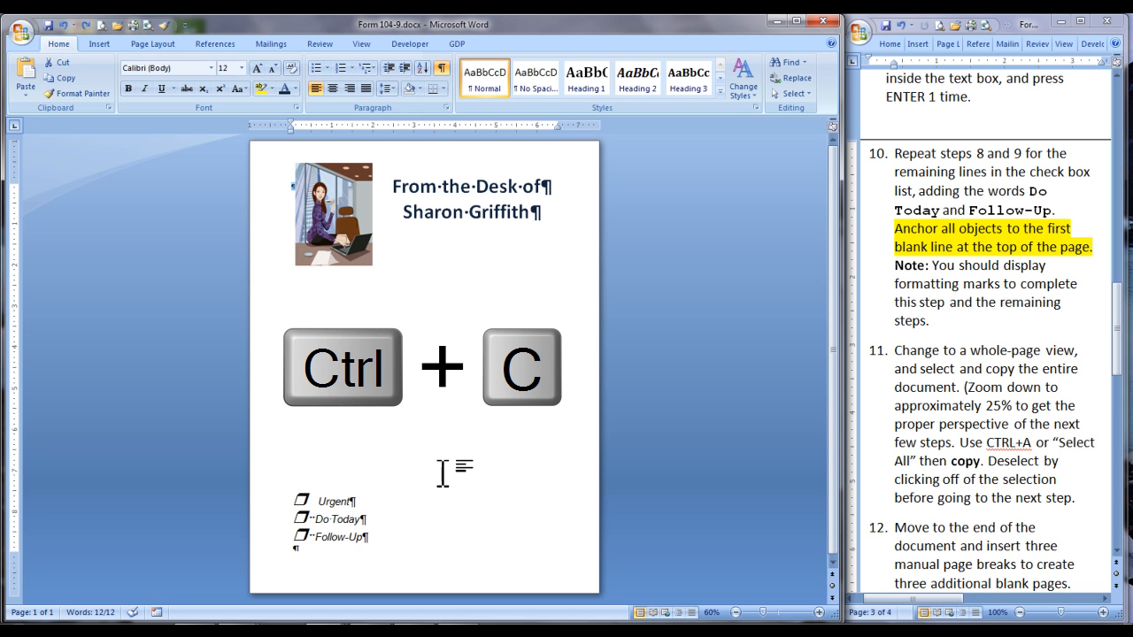
Insert three manual page breaks at the blank line at the top of the page to create three additional blank pages
left_click(292, 187)
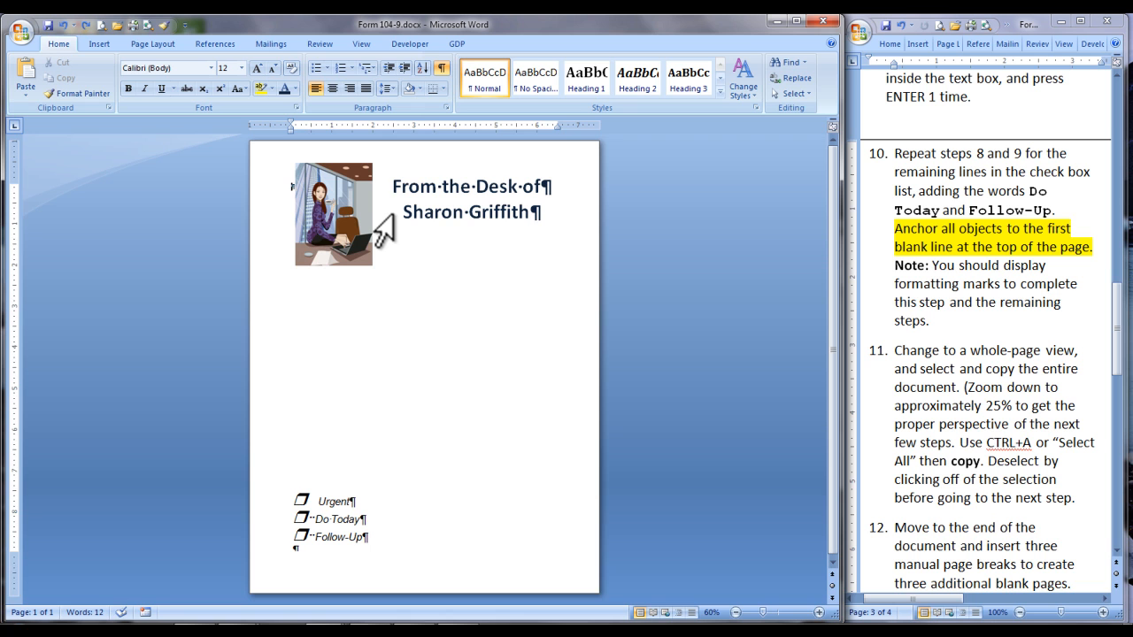
key("ctrl+Return")
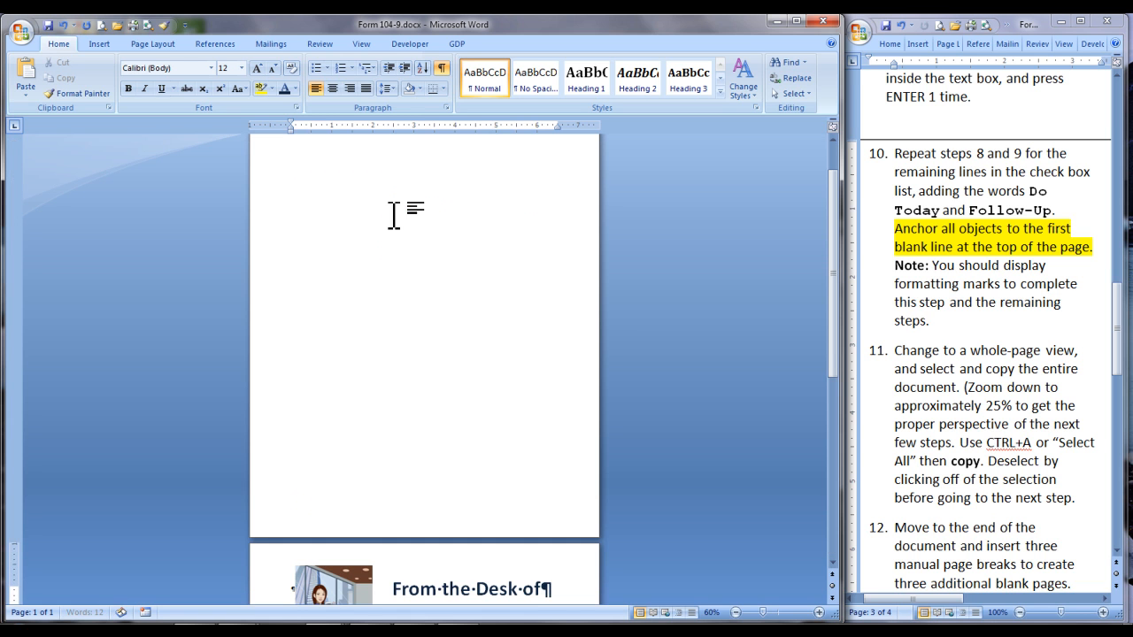
left_click(407, 221)
scroll(577, 498, "down", 1)
key("ctrl+Return")
key("ctrl+Return")
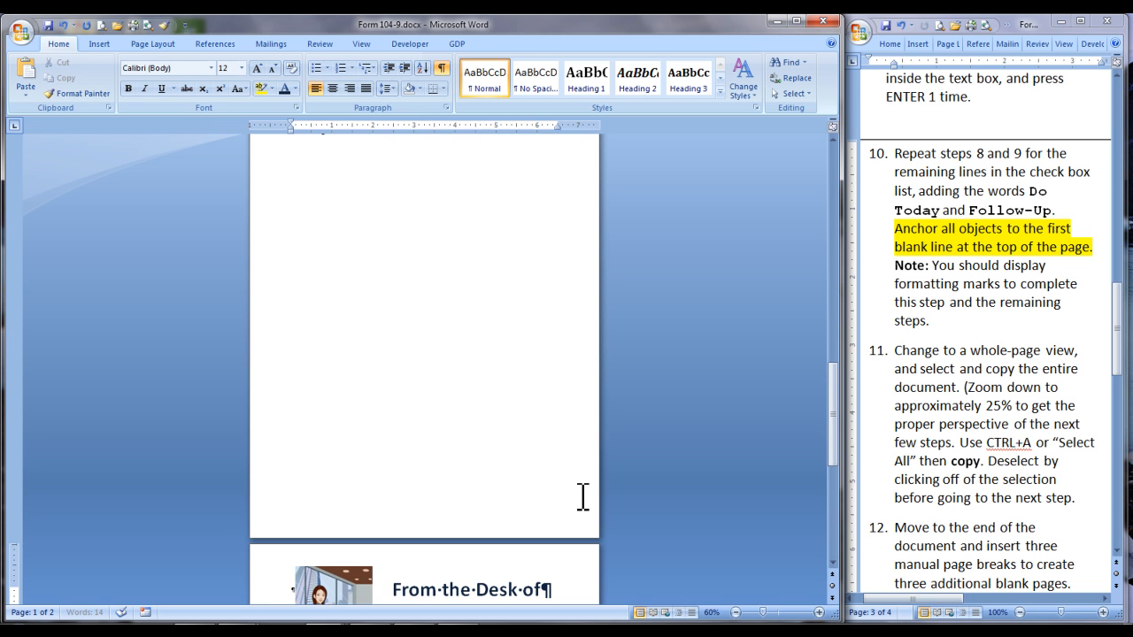
Paste the copied notepad content just before the page break on the first page
scroll(582, 496, "down", 9)
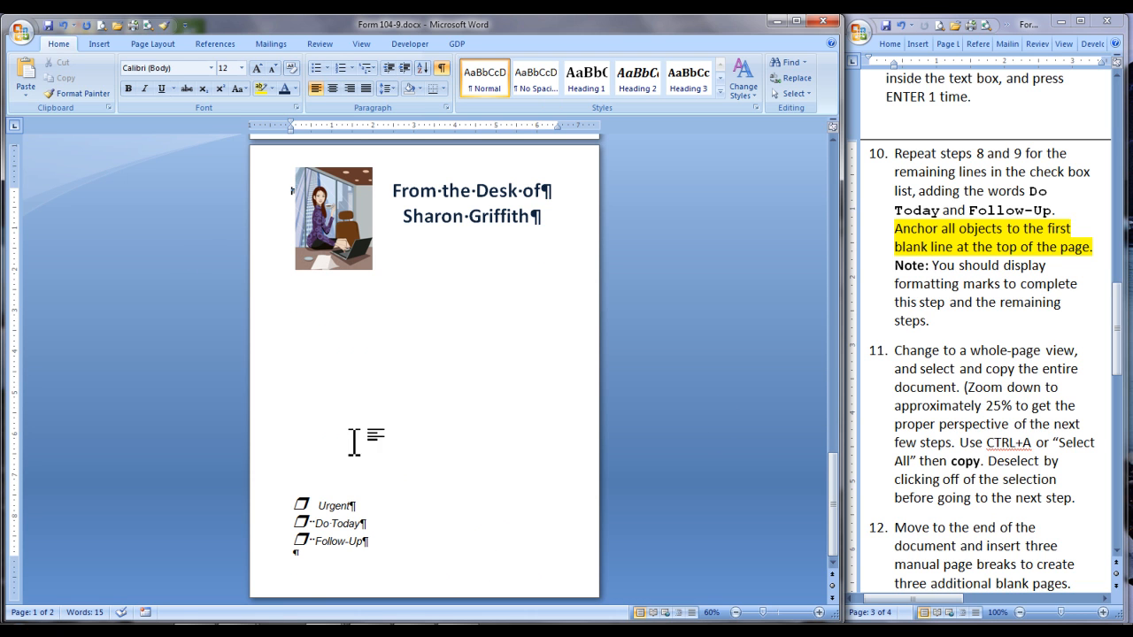
scroll(496, 478, "up", 8)
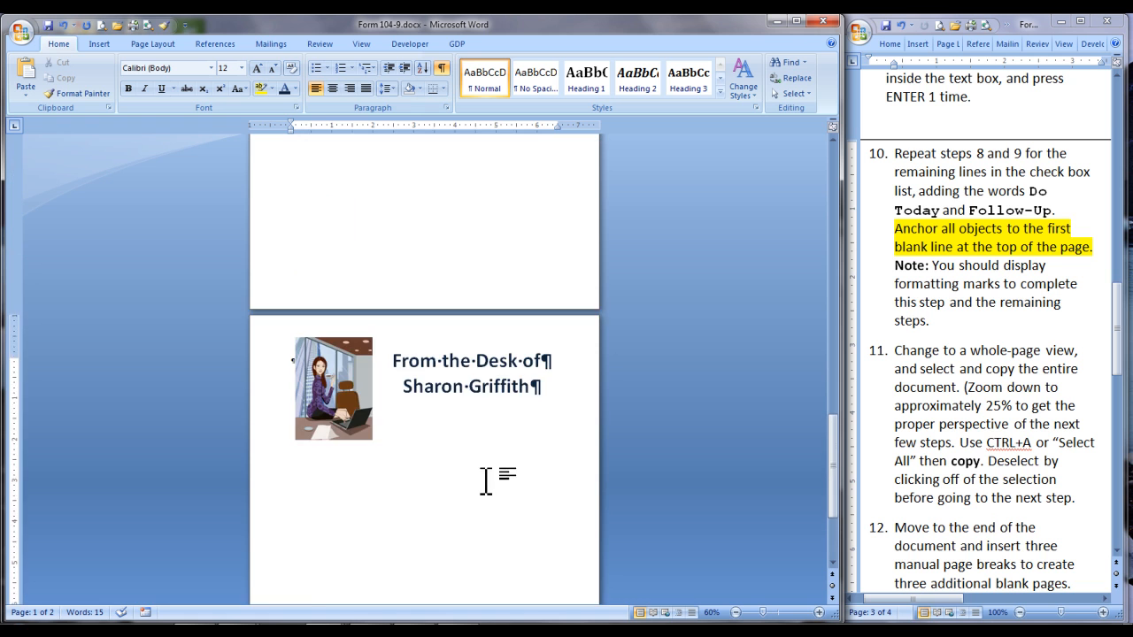
scroll(477, 469, "up", 15)
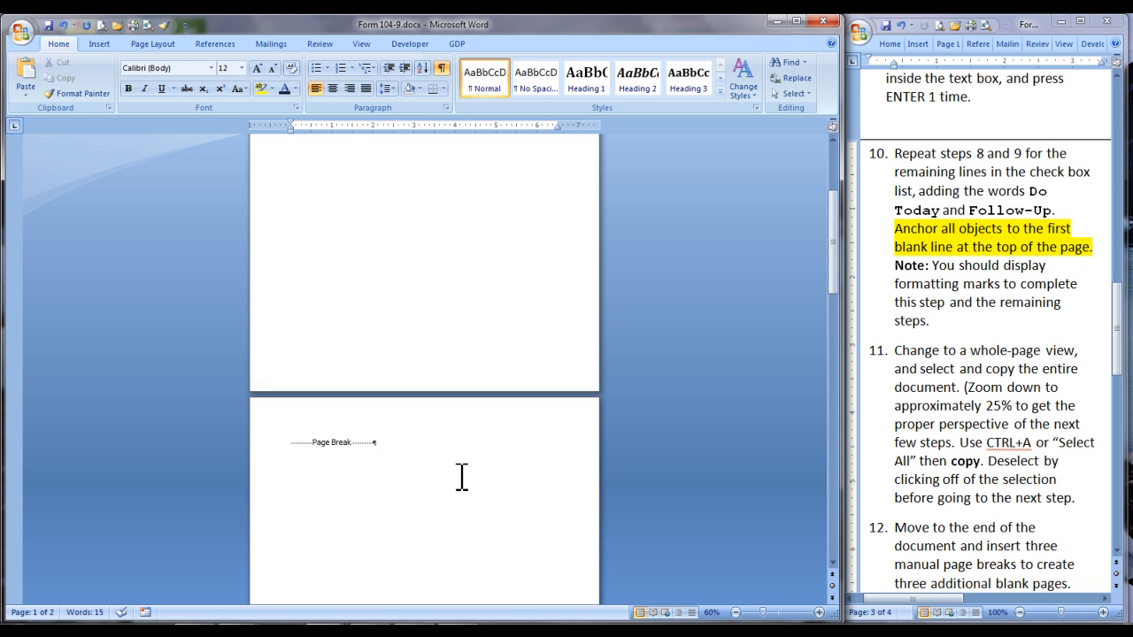
scroll(451, 478, "up", 1)
left_click(286, 183)
key("ctrl+v")
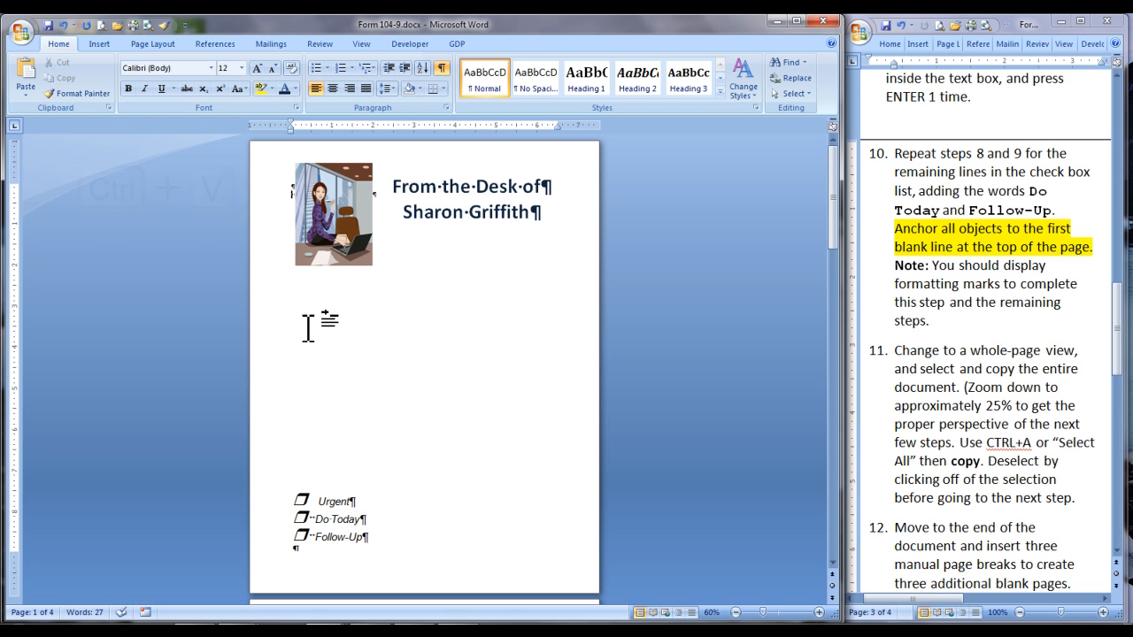
Paste the copied notepad content just before the page break on the second page
scroll(307, 328, "down", 5)
scroll(306, 328, "down", 3)
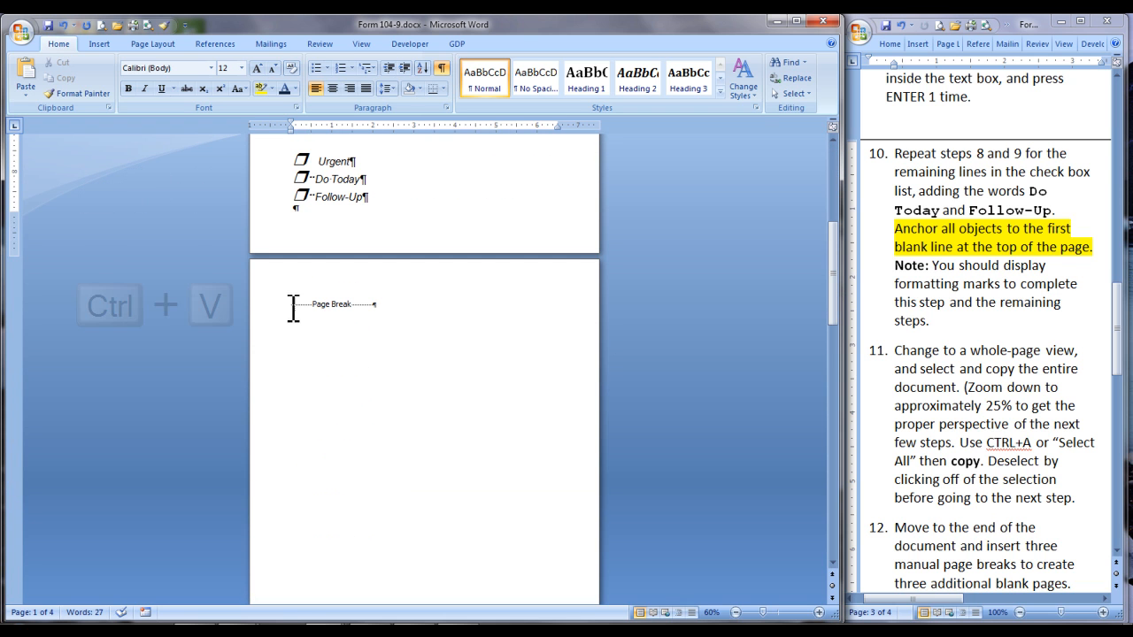
left_click(286, 305)
key("ctrl+v")
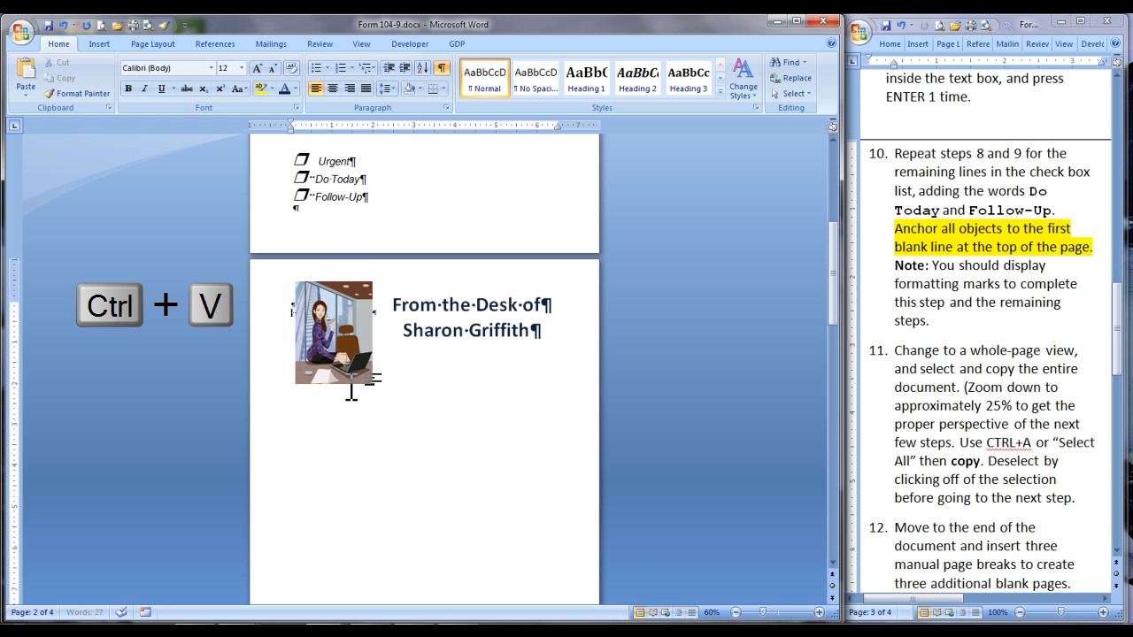
Paste the copied notepad content just before the page break on the third page
key("ctrl+z")
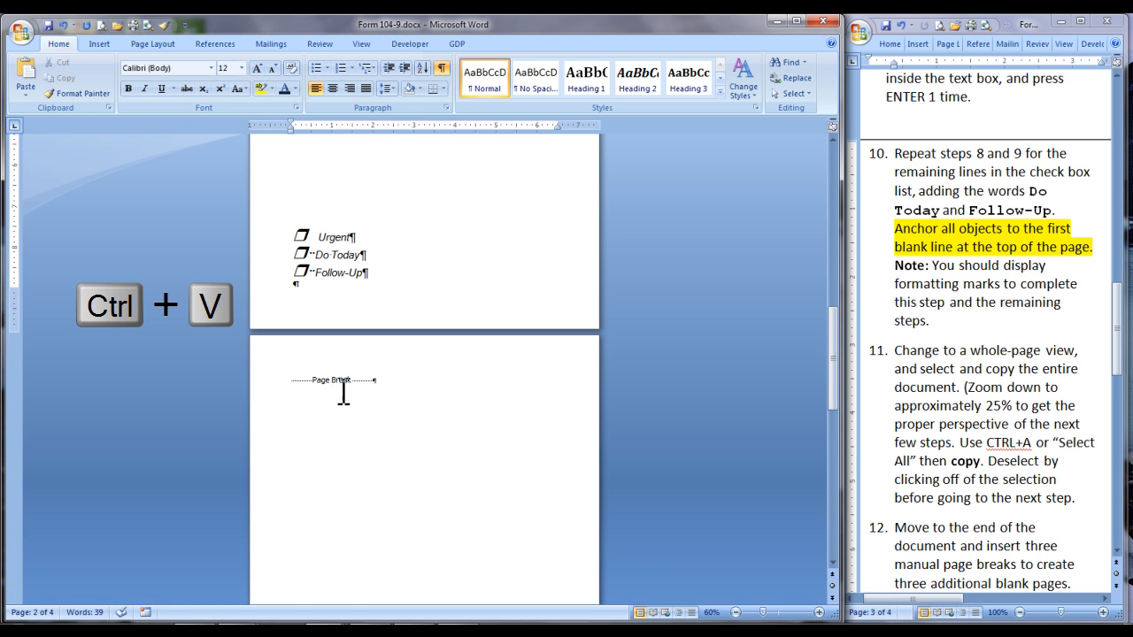
left_click(292, 381)
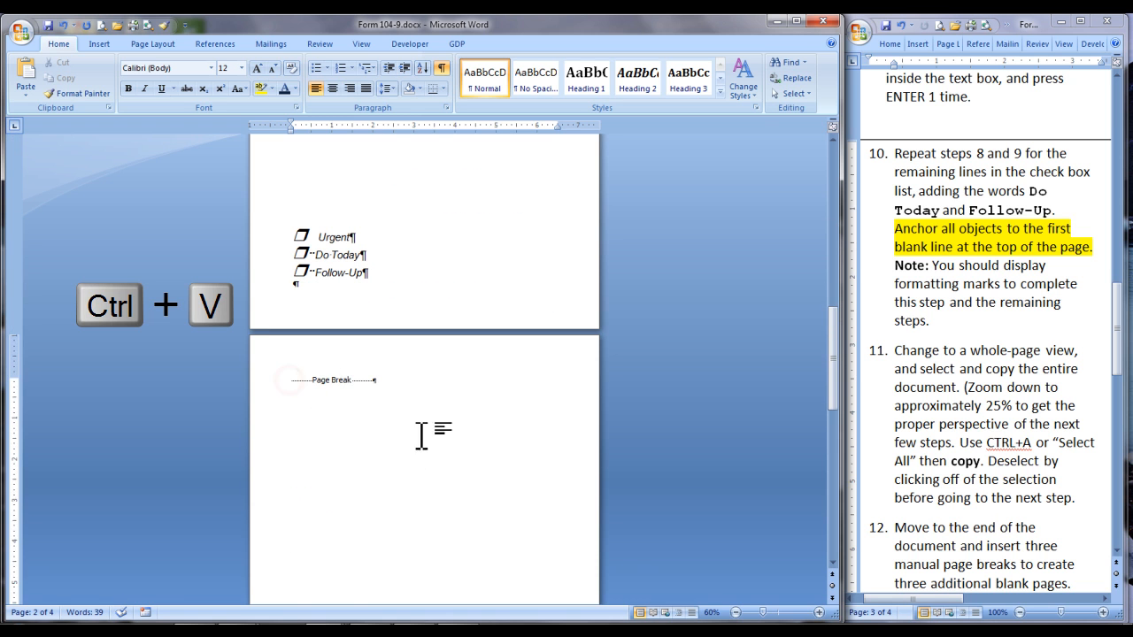
key("ctrl+v")
Display the document two pages at a time and review the four notepad pages
scroll(528, 429, "down", 10)
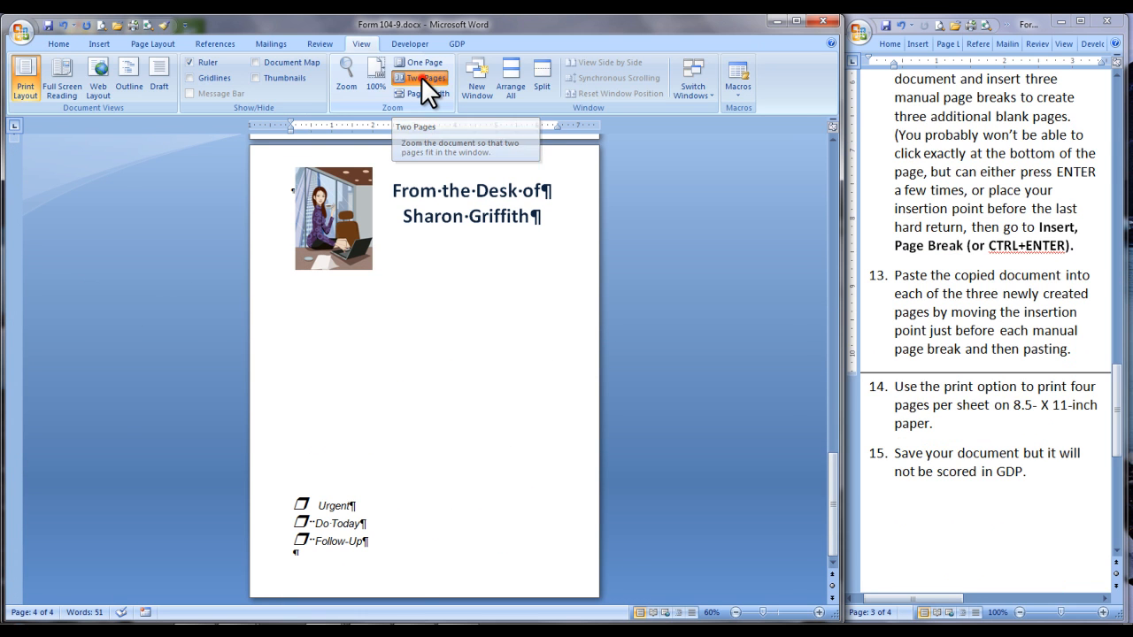
left_click(421, 77)
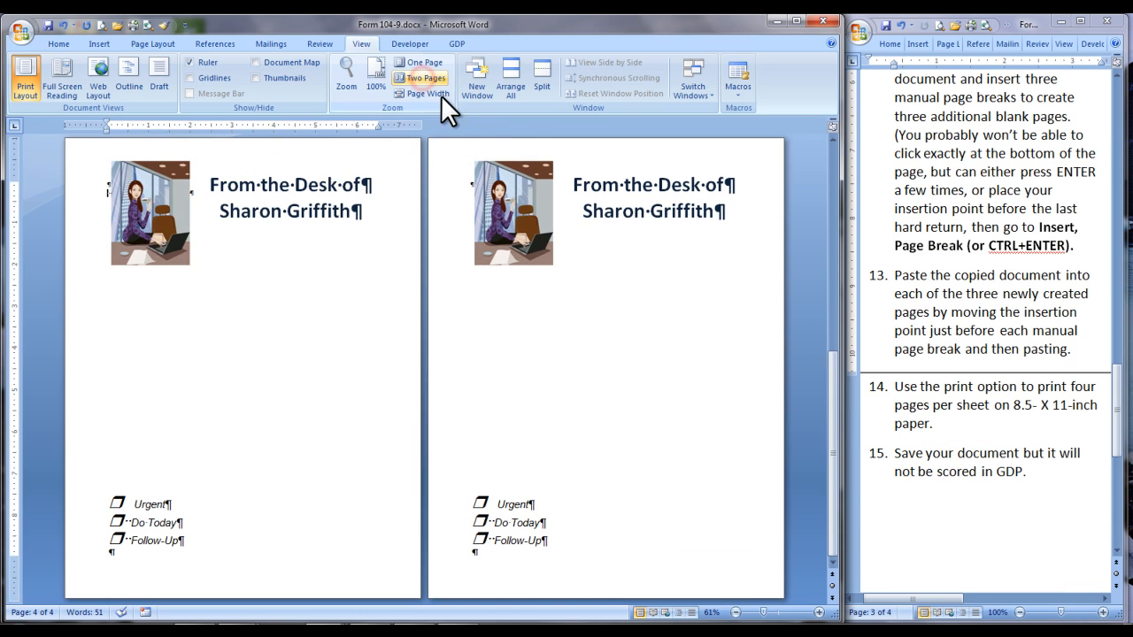
left_click_drag(834, 372, 835, 136)
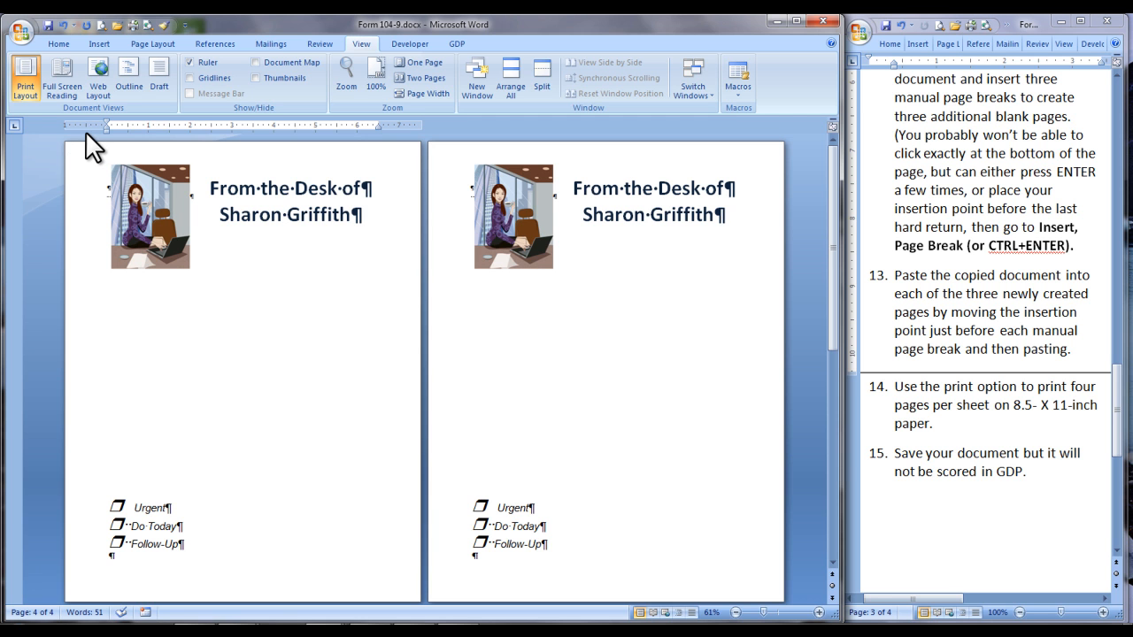
Print the whole document with 4 pages per sheet
left_click(23, 34)
mouse_move(106, 259)
left_click(209, 86)
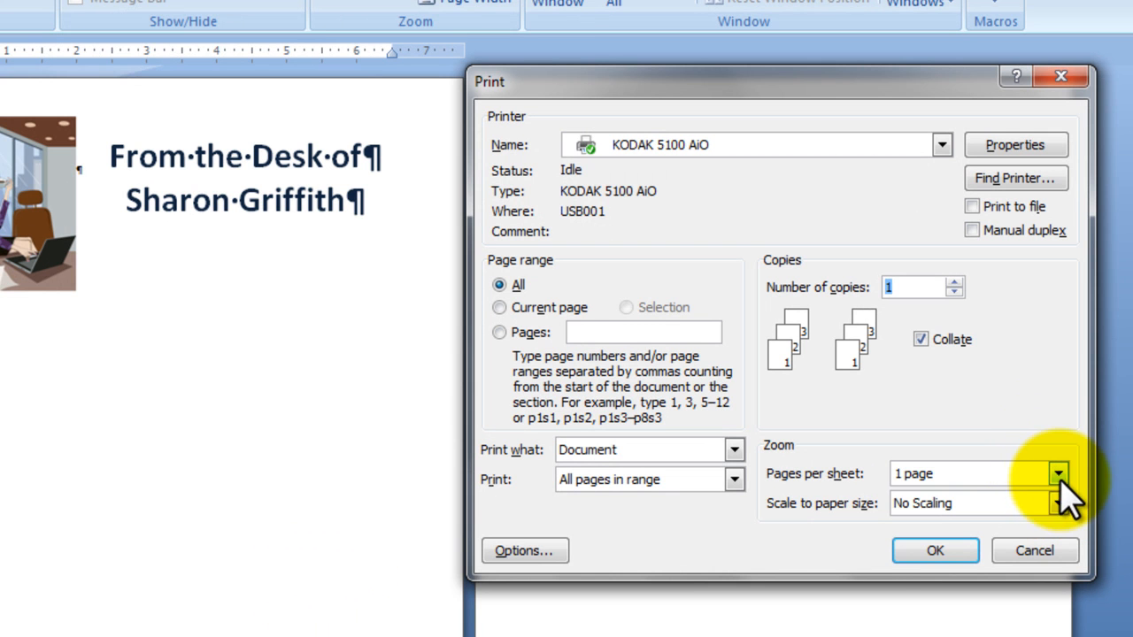
left_click(1057, 471)
left_click(974, 526)
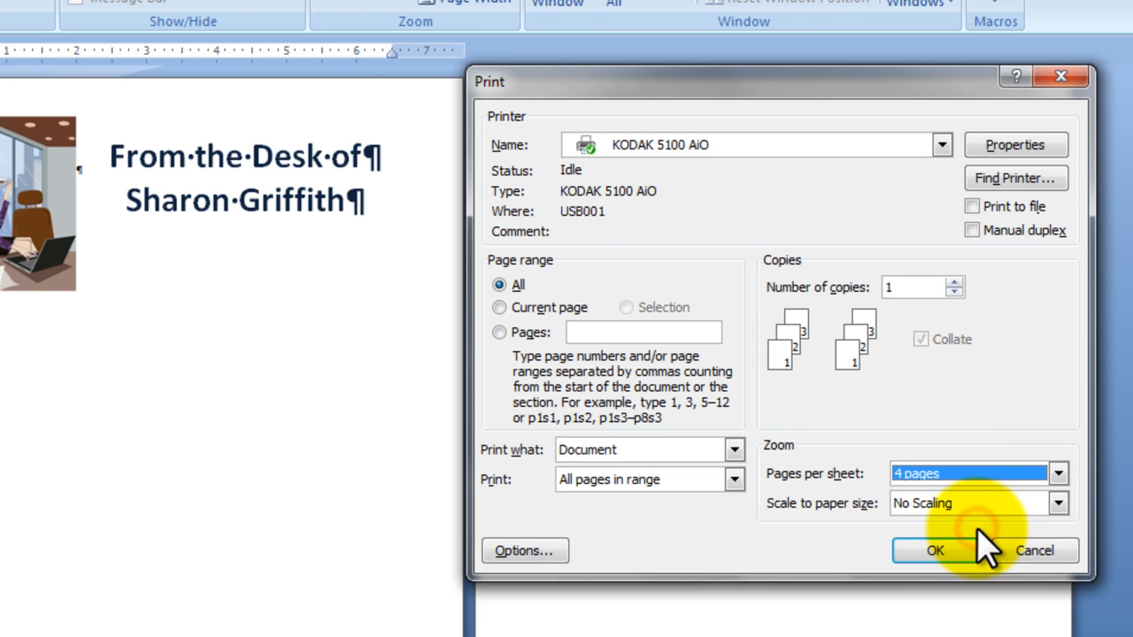
left_click(916, 549)
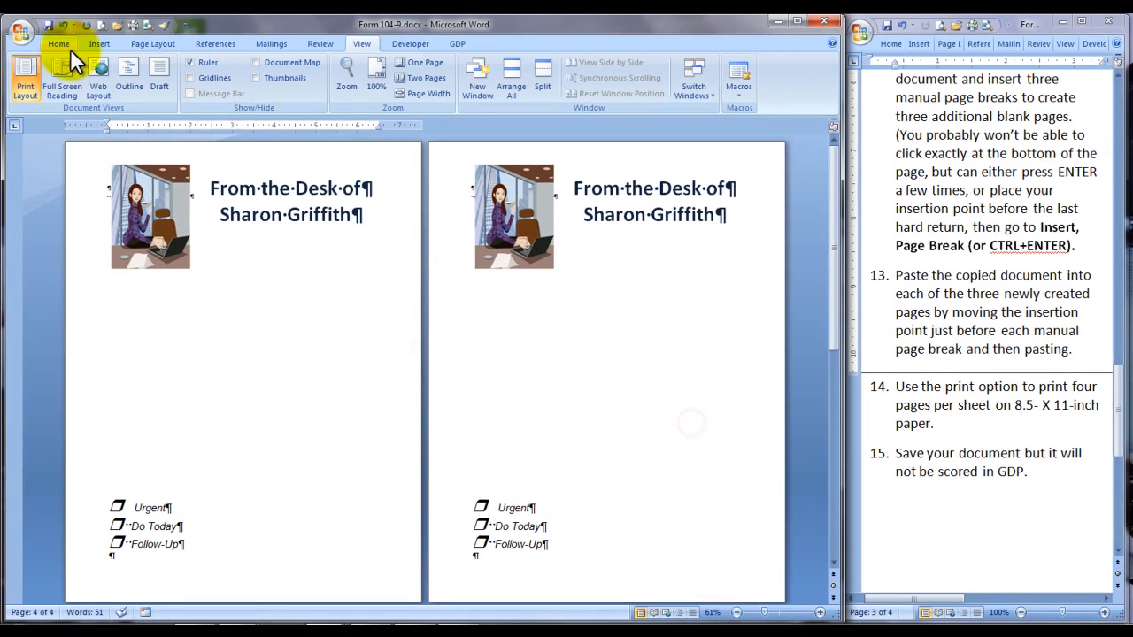